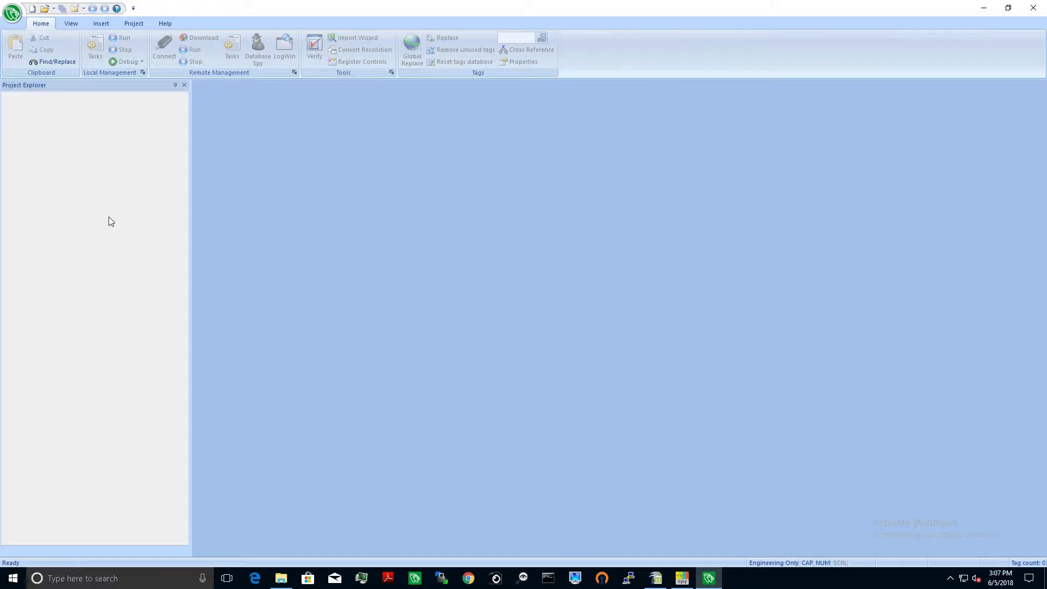
Step: Start a new project and name it MQTT
click(12, 13)
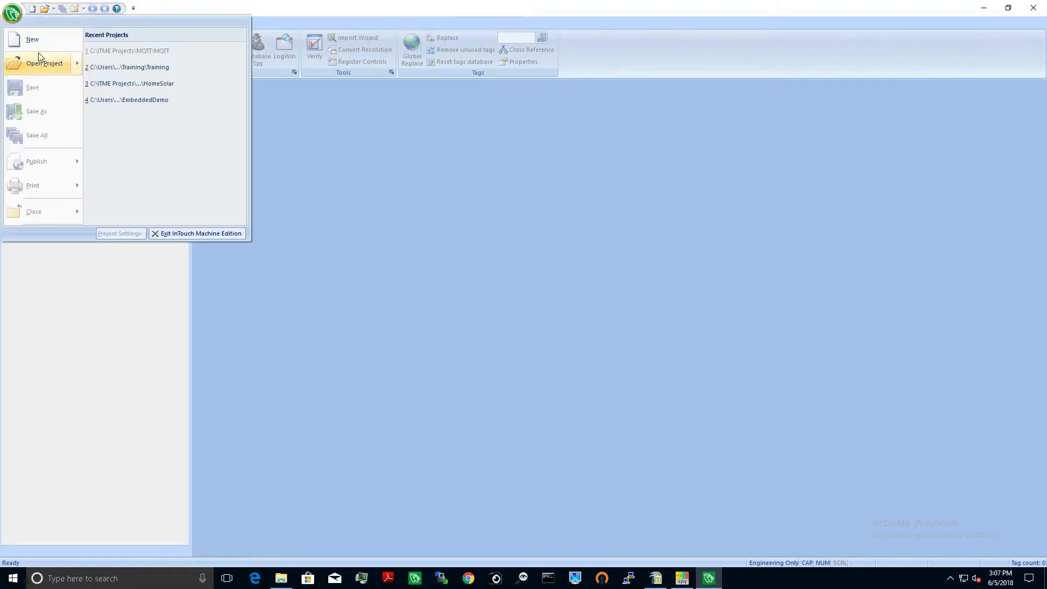
click(31, 38)
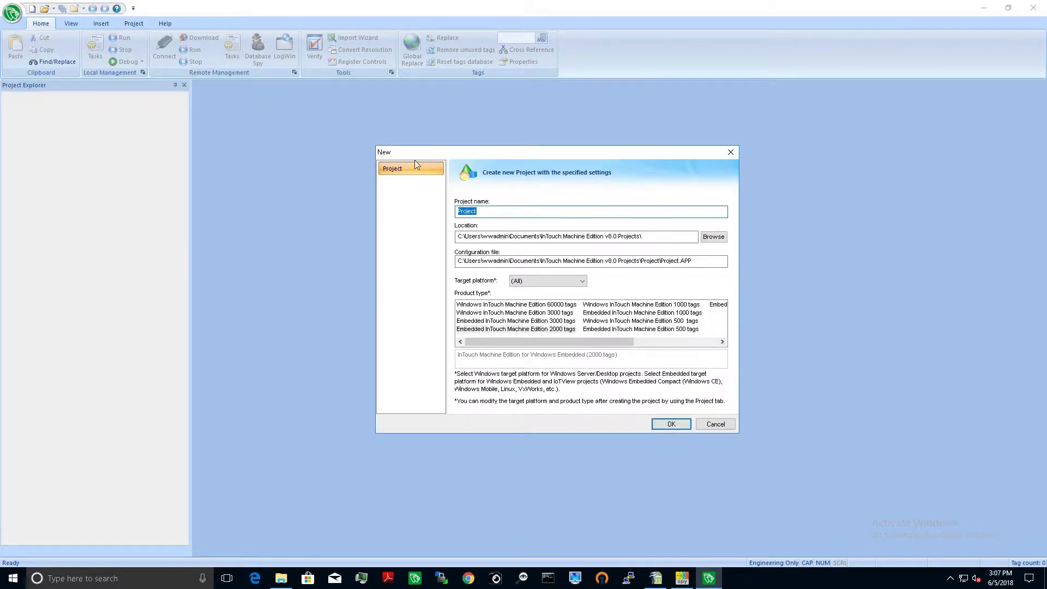
click(491, 212)
double_click(491, 211)
text(MQTT)
Step: Set the project location to C:\ITME Projects\ and create it from the Empty Application template at 1920 by 1080
click(713, 237)
drag(597, 295, 598, 277)
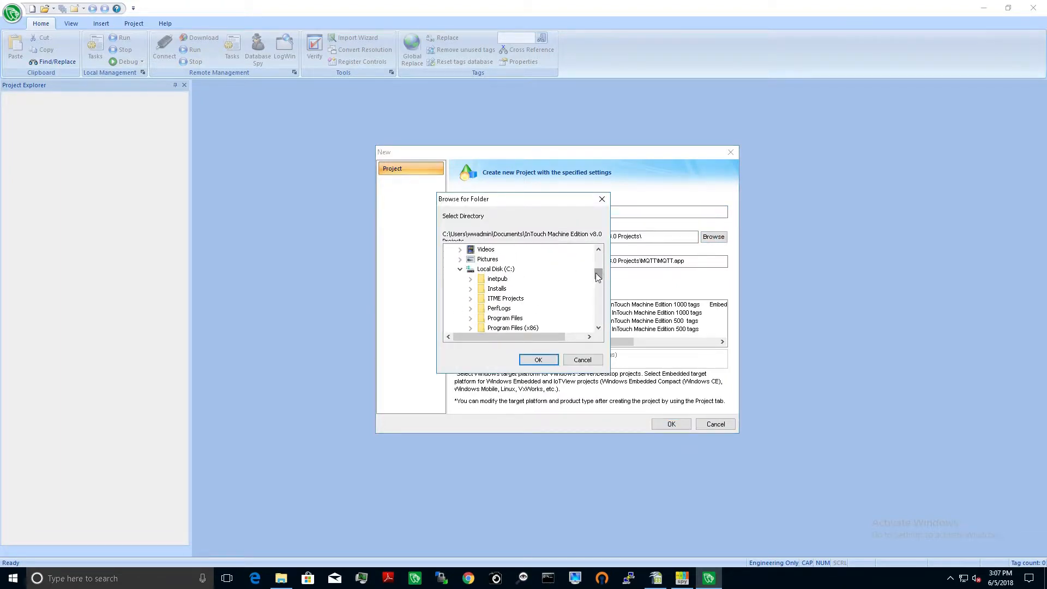
click(505, 298)
click(539, 360)
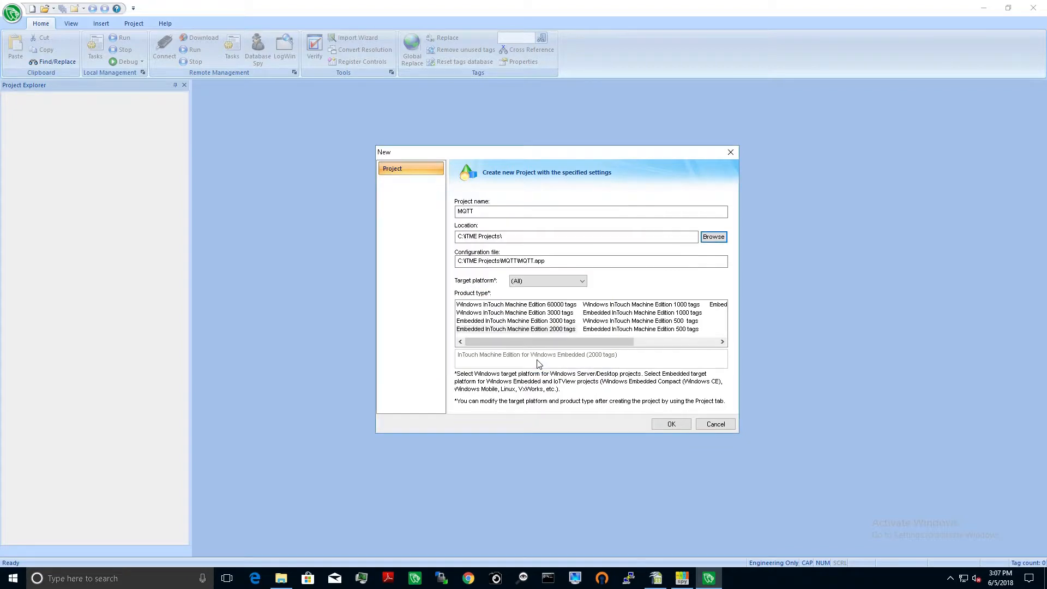
click(669, 425)
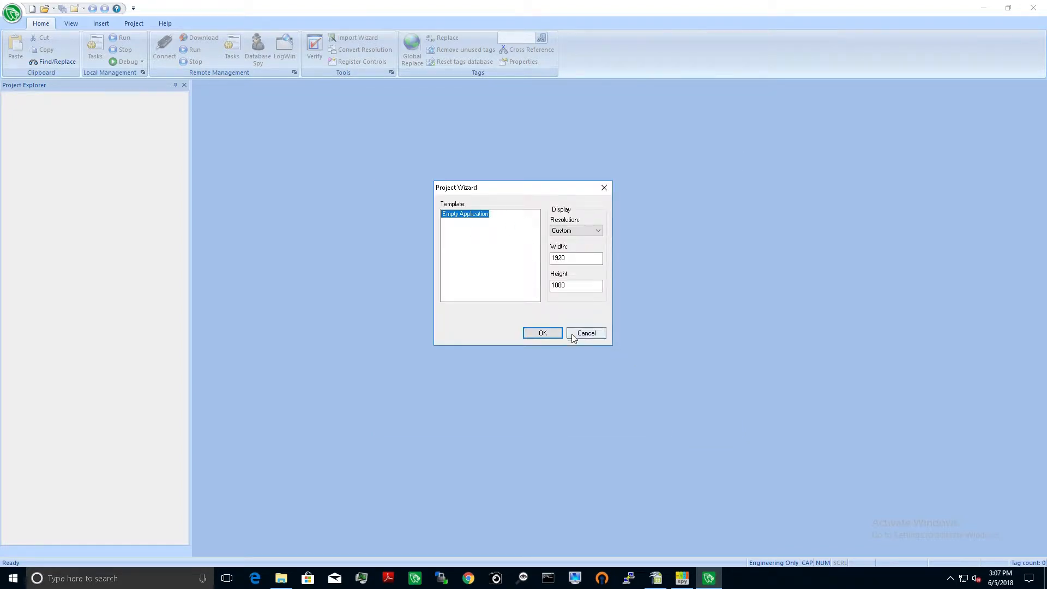
click(542, 335)
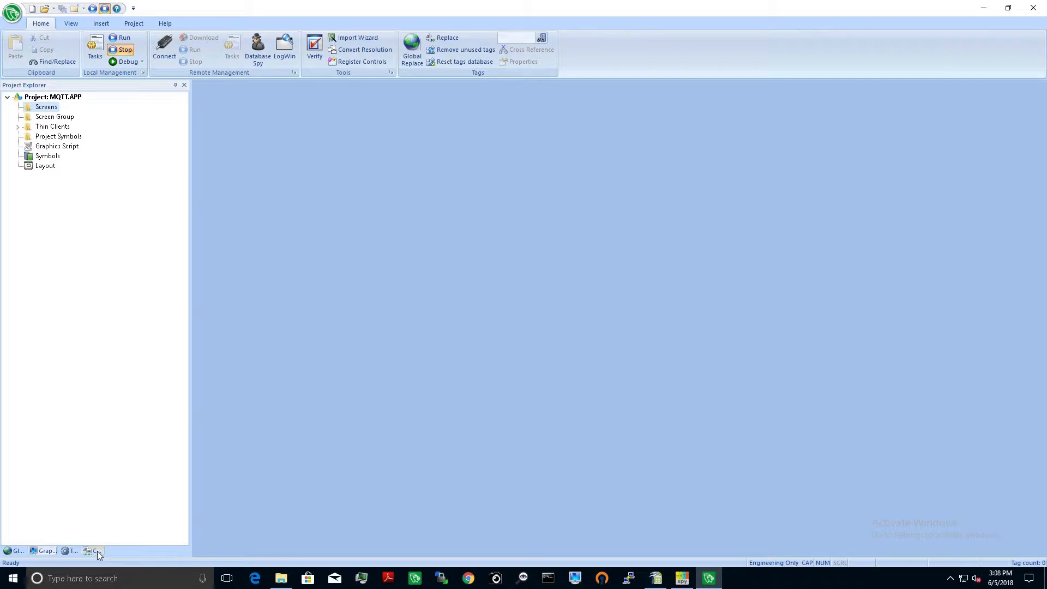
Step: Add the MQTT communication driver to the project's Drivers
click(97, 551)
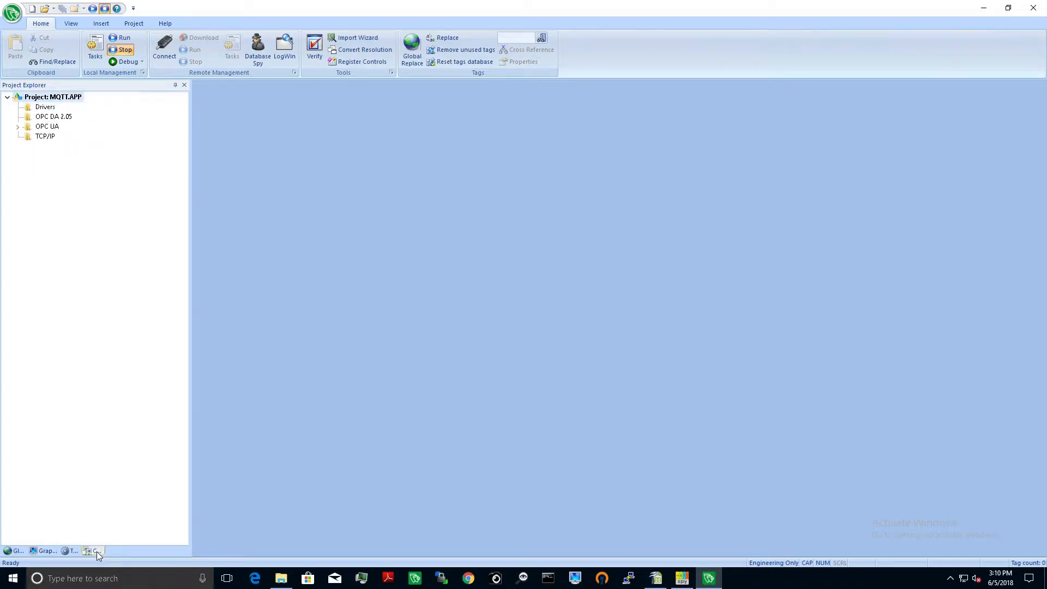
click(47, 109)
right_click(47, 109)
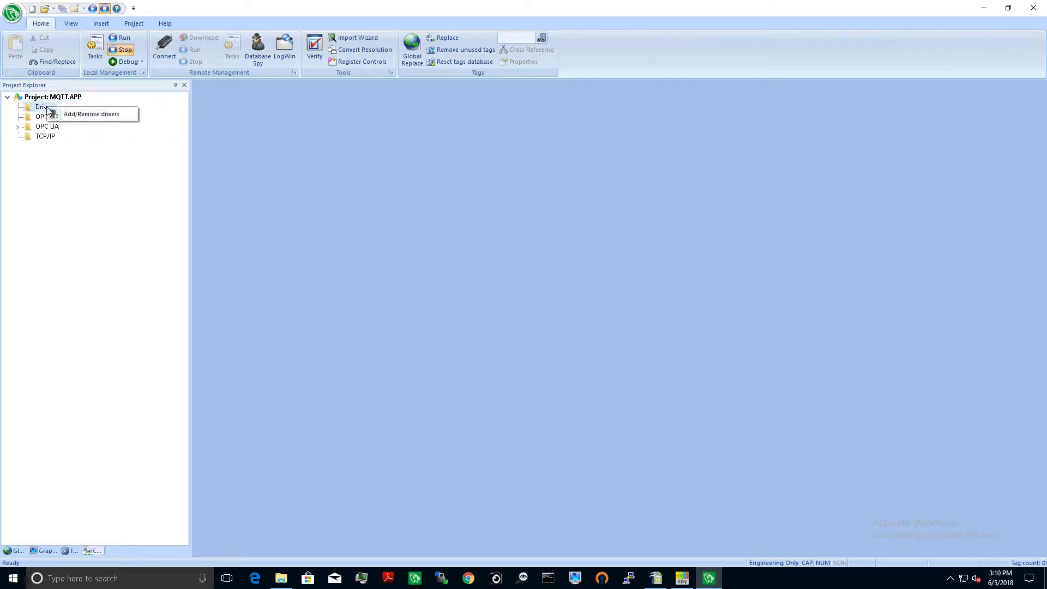
click(96, 115)
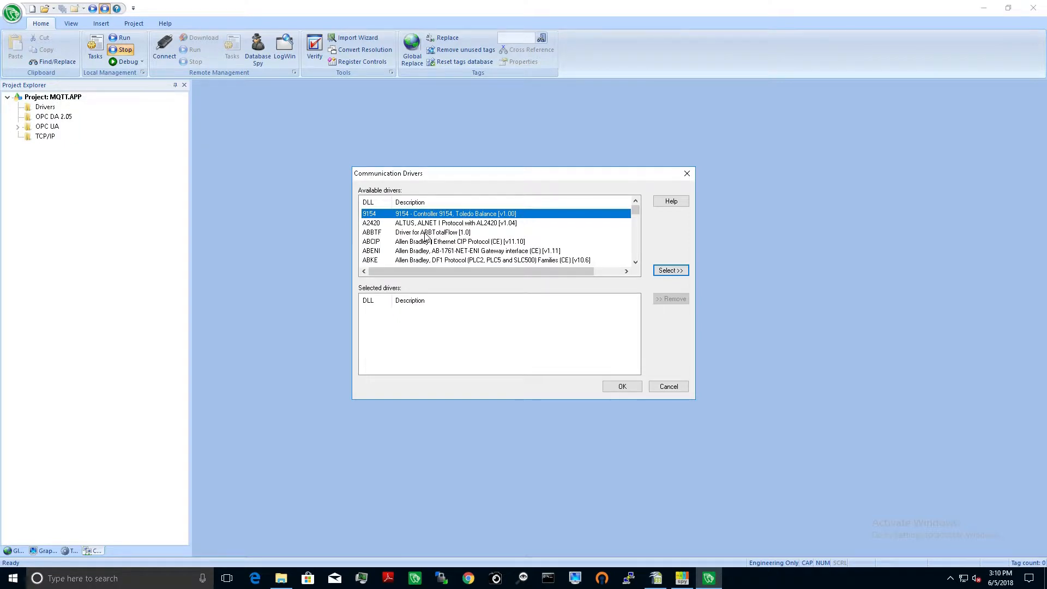
text(mqtt)
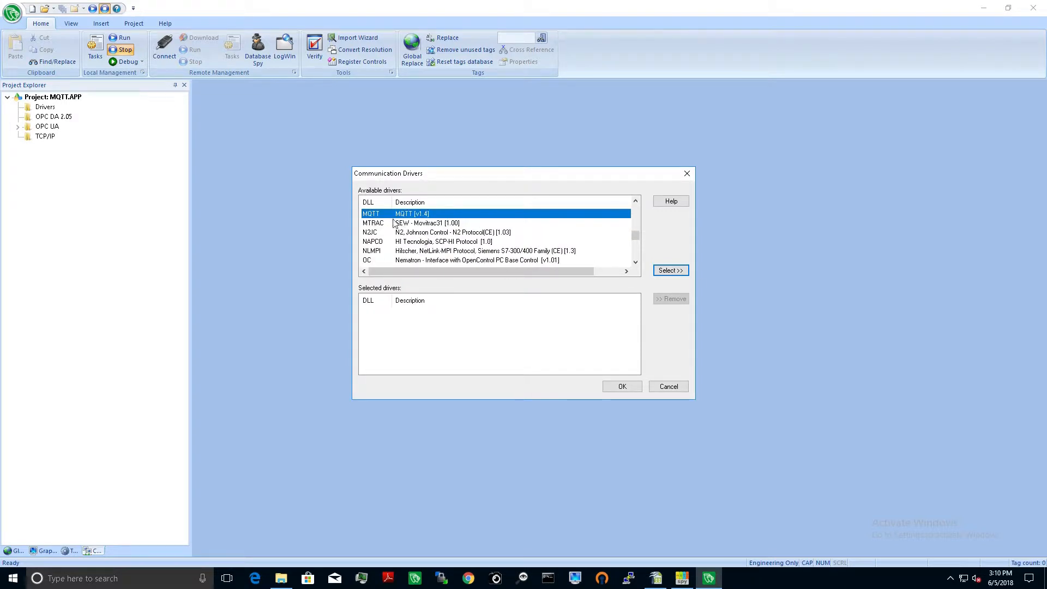
click(665, 271)
click(613, 386)
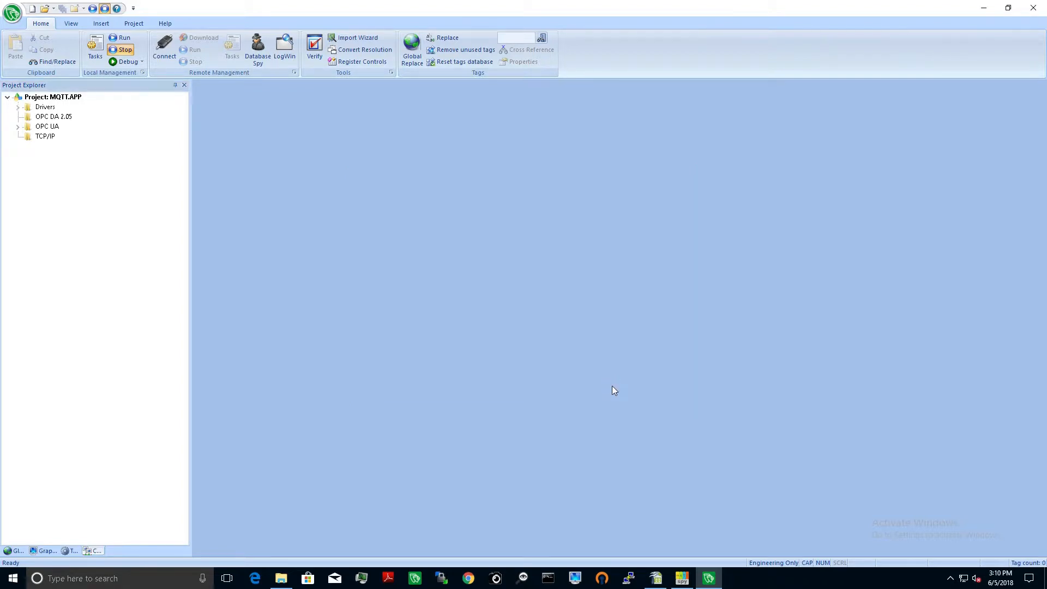
Step: Open the main driver sheet of the MQTT driver
click(18, 107)
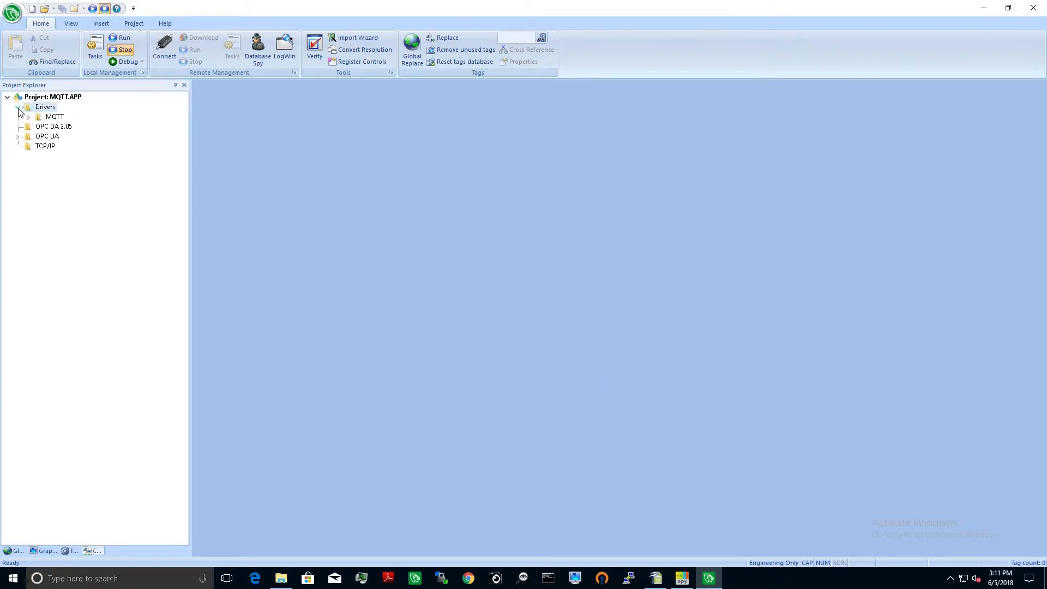
click(50, 117)
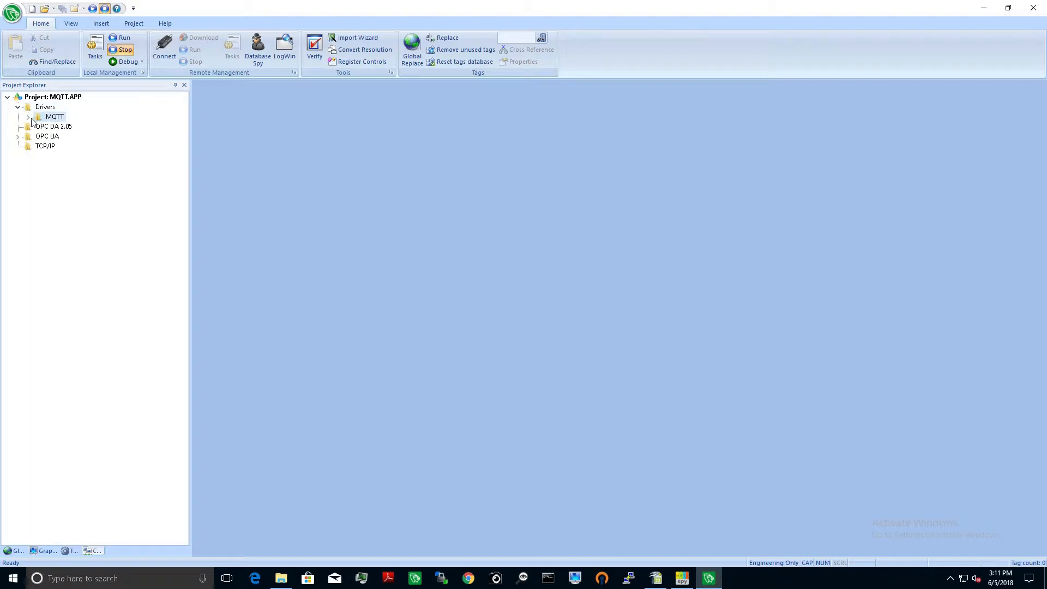
click(28, 117)
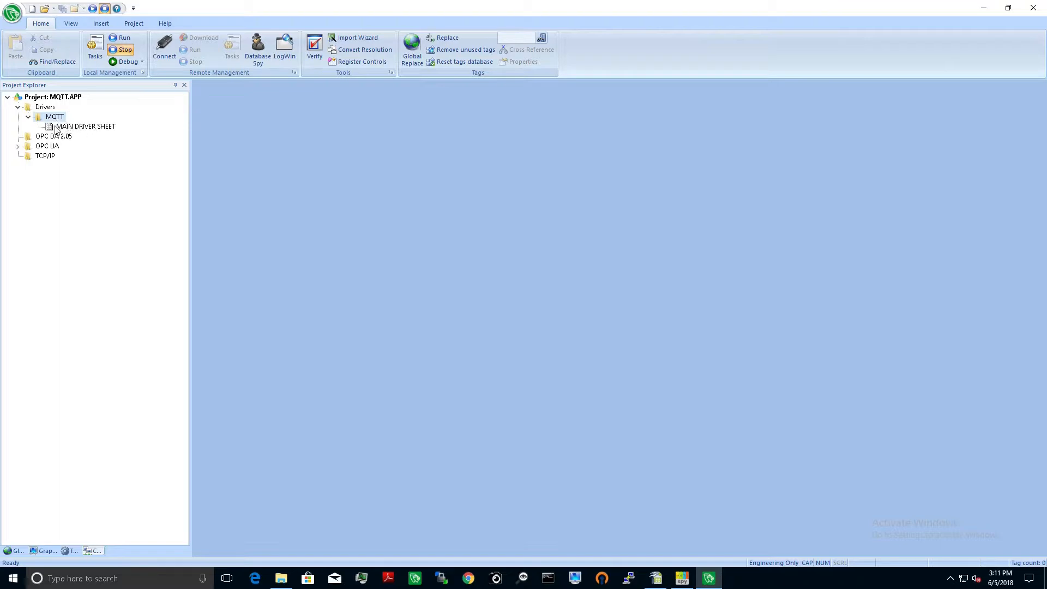
click(74, 129)
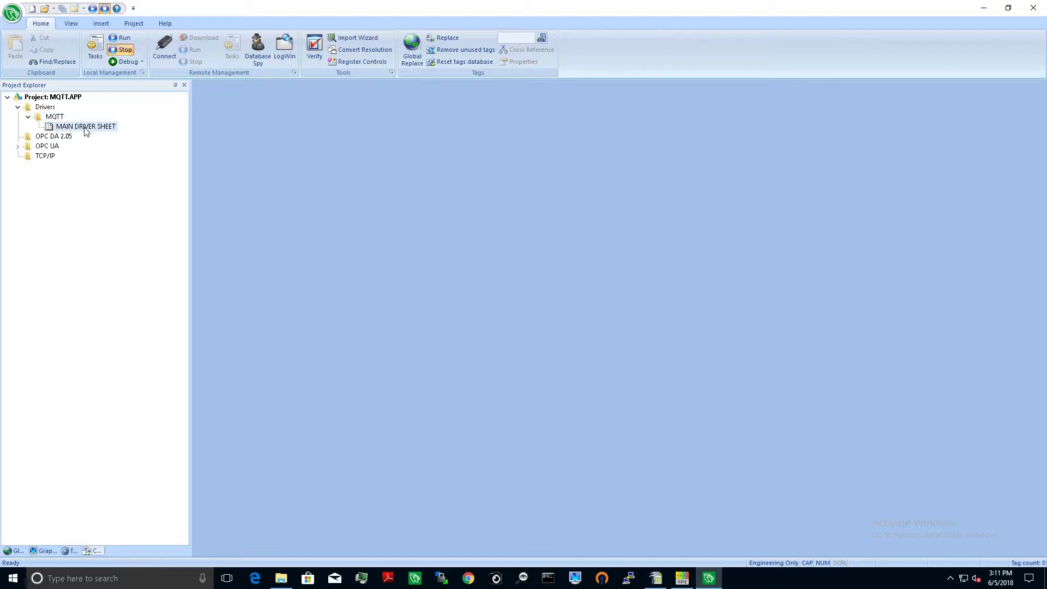
double_click(83, 129)
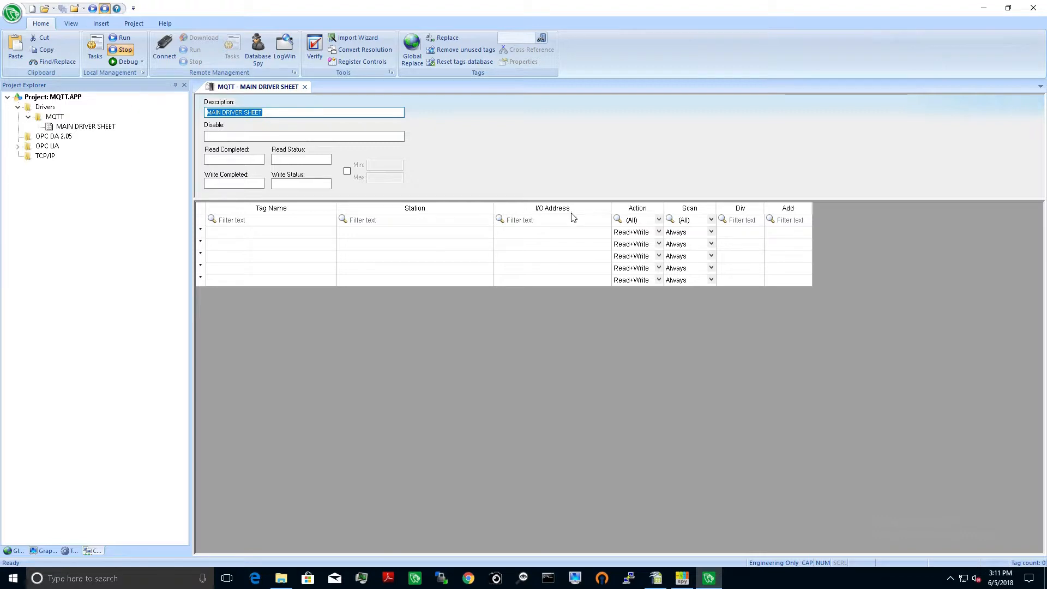
Step: Switch to MQTT Sheet.xls in OpenOffice Calc and examine its tag names, station addresses and wemo topics, returning to the driver sheet after
click(656, 578)
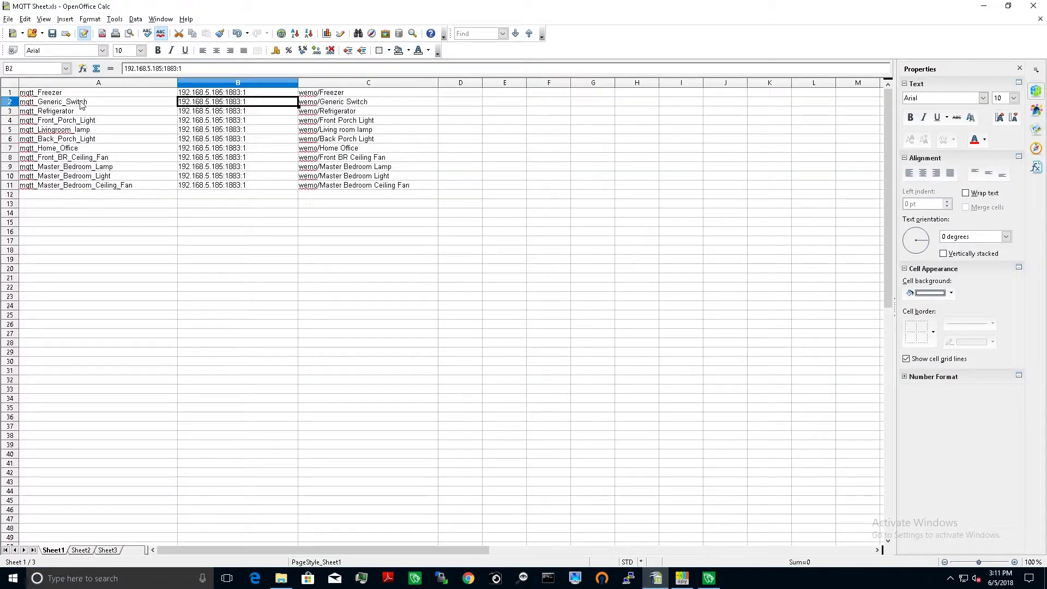
click(49, 93)
click(50, 103)
click(52, 112)
click(48, 122)
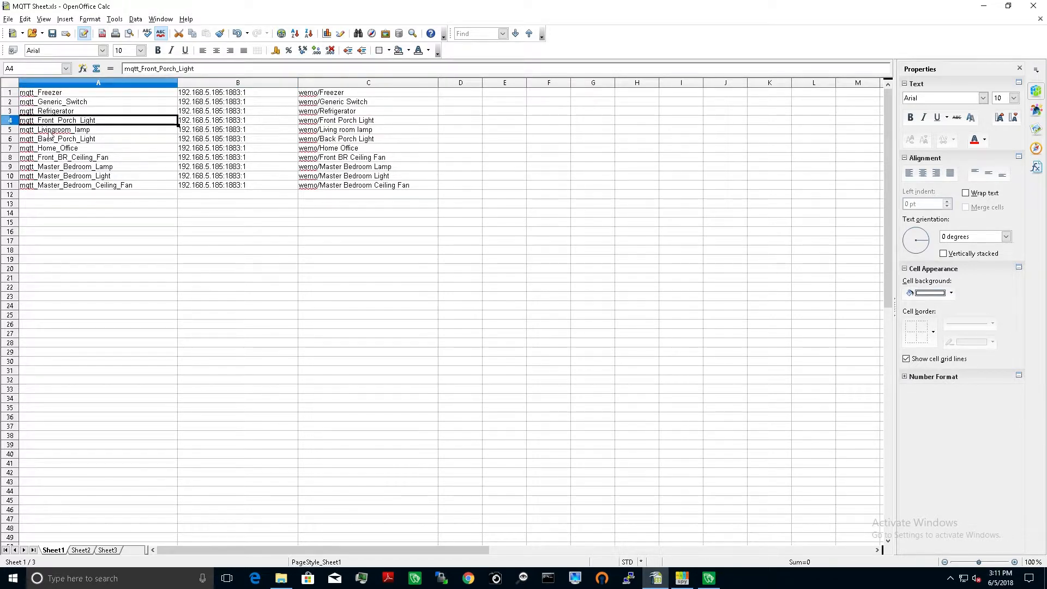
click(49, 131)
click(48, 140)
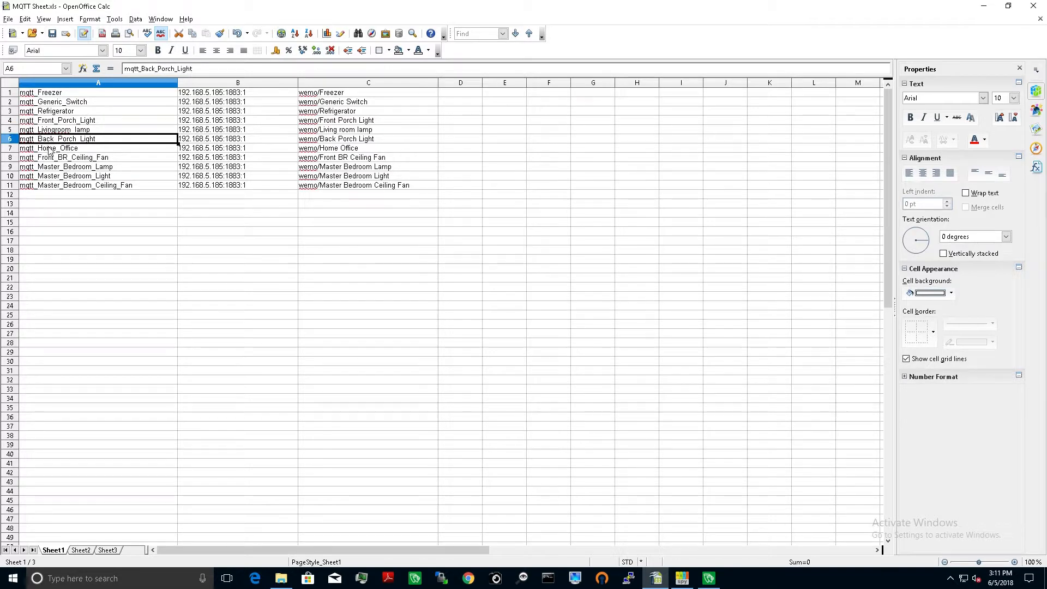
click(221, 95)
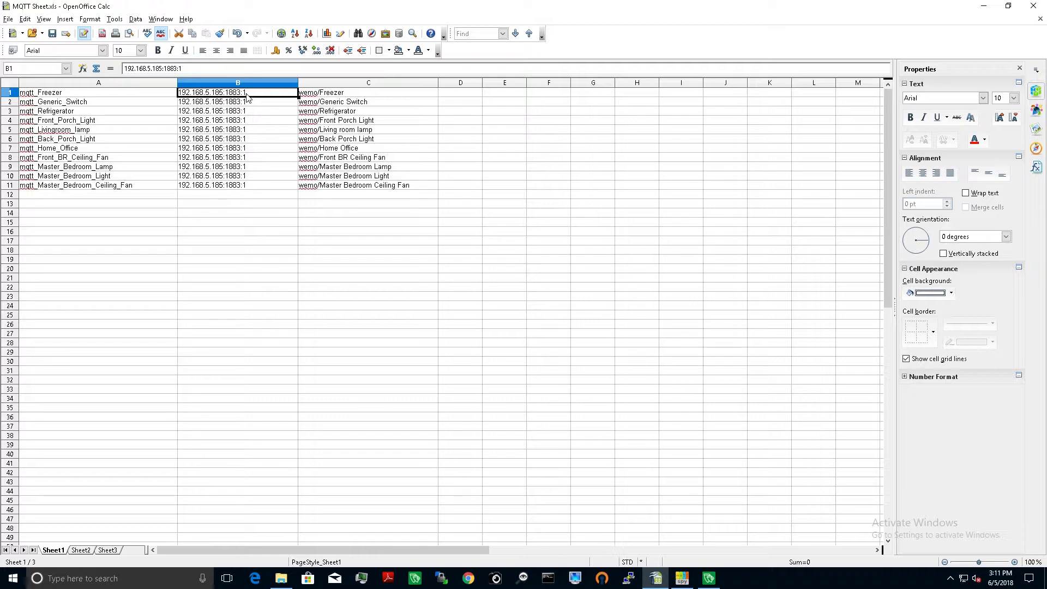
click(330, 97)
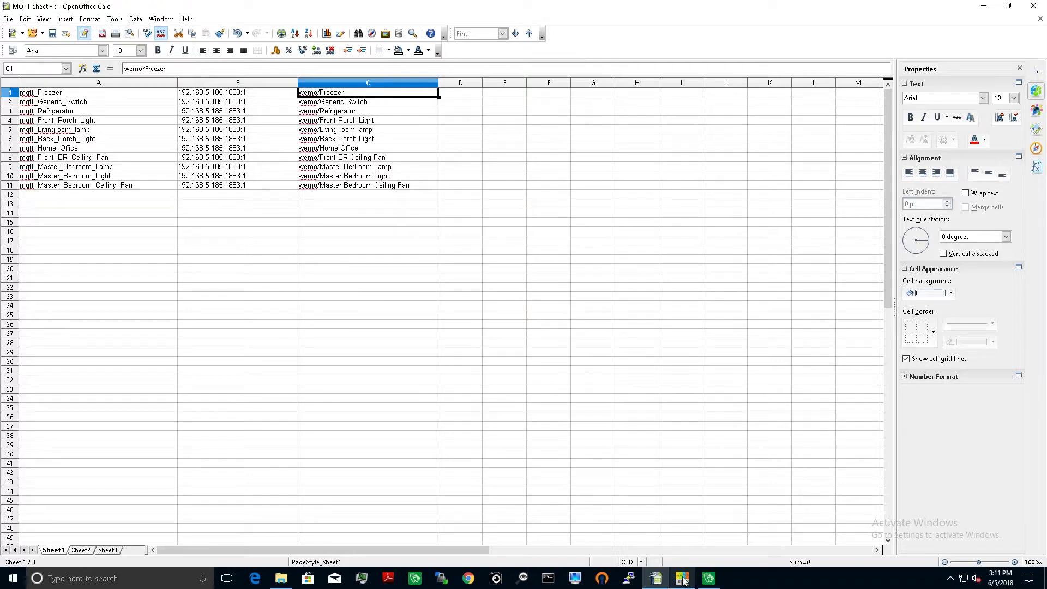
click(710, 578)
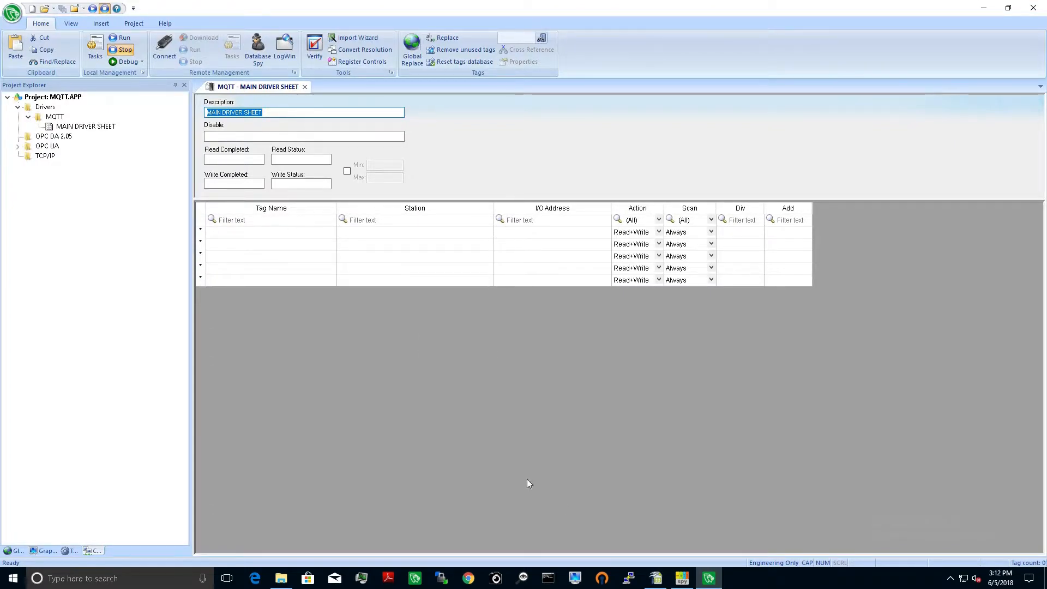
Step: Copy the tag names in A1:A11 of MQTT Sheet.xls in OpenOffice Calc and paste them into the driver sheet's Tag Name column
click(655, 578)
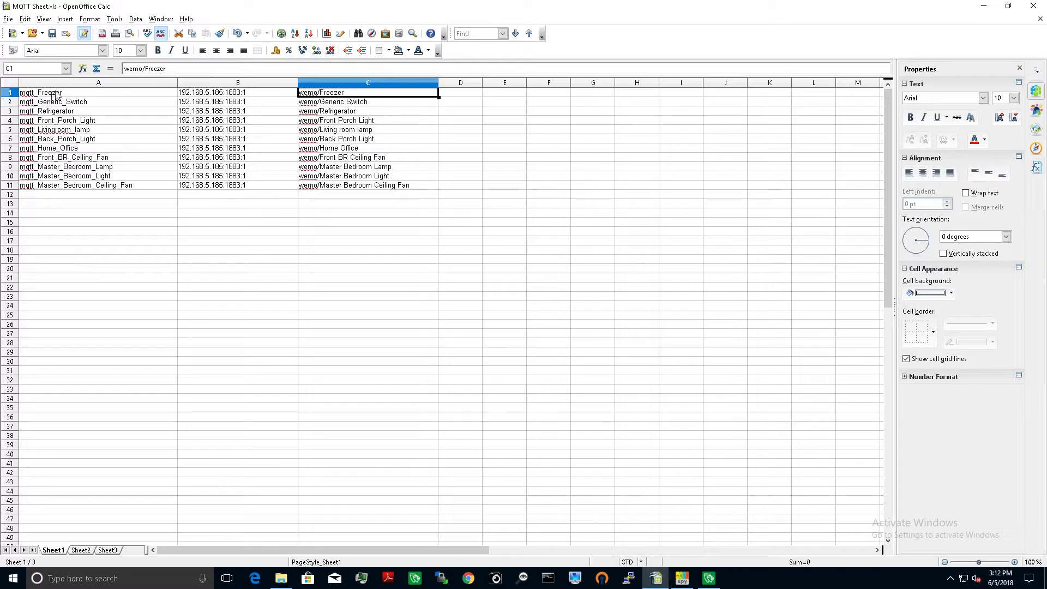
click(56, 94)
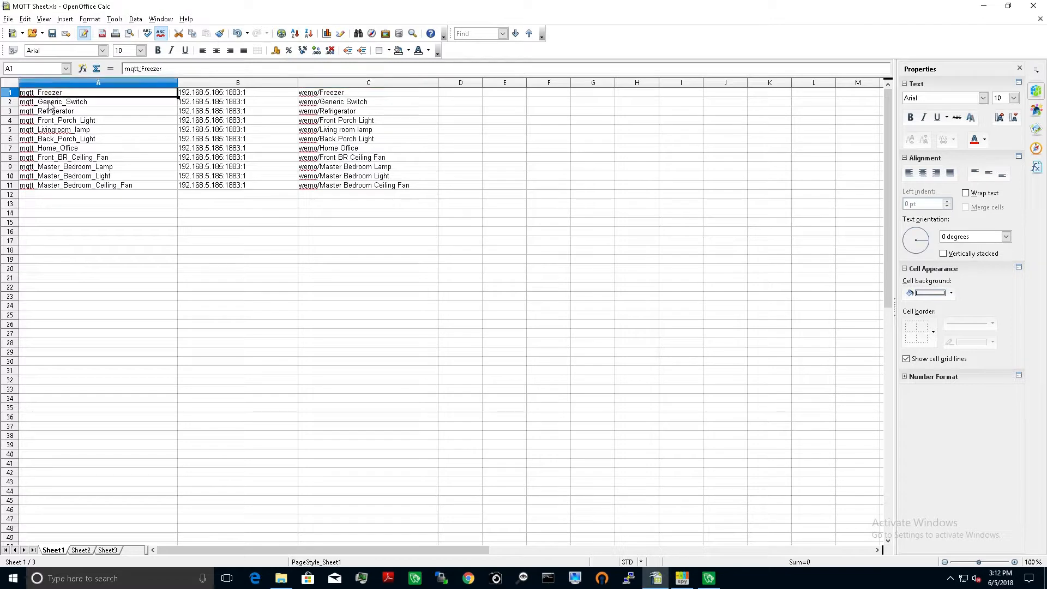
shift+click(100, 188)
right_click(100, 189)
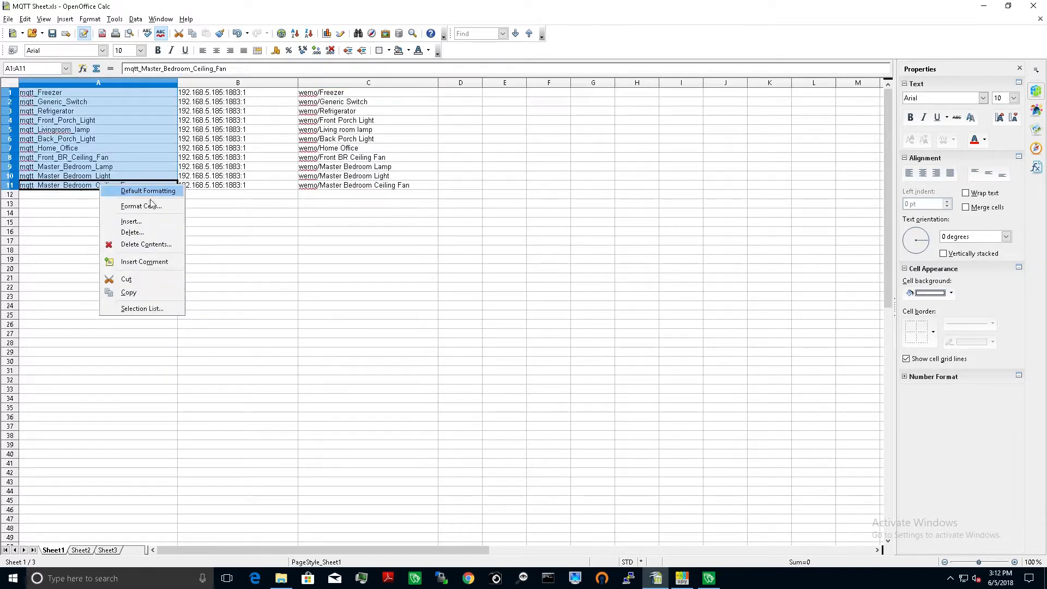
click(138, 292)
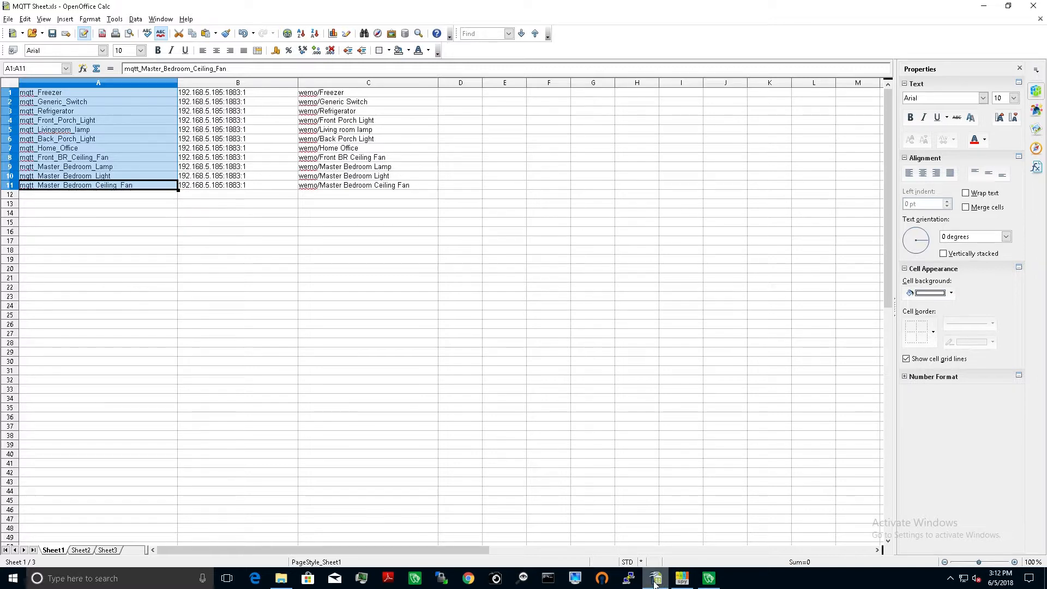
click(709, 578)
click(237, 233)
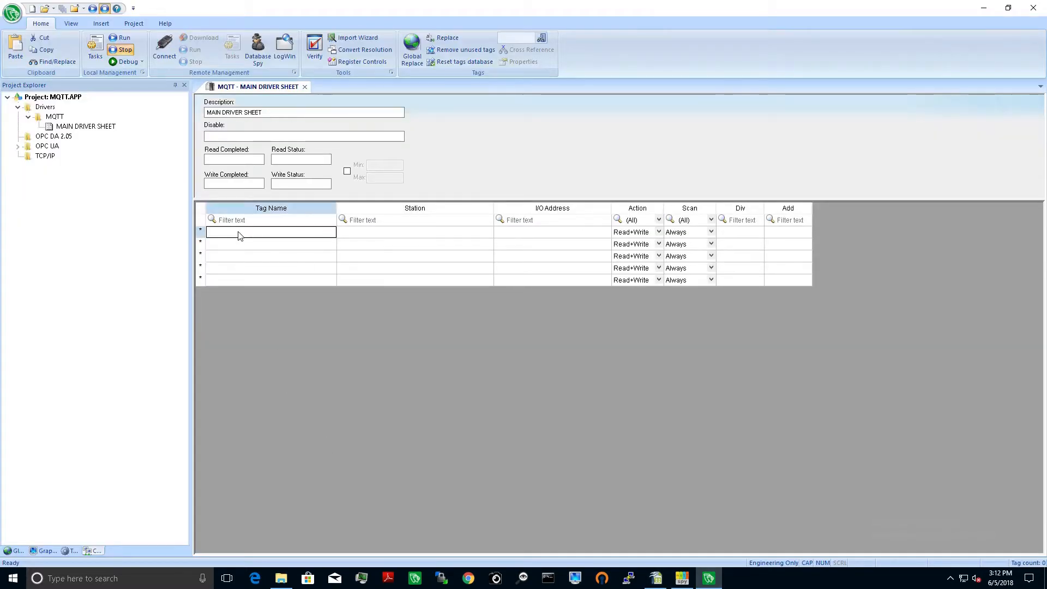
right_click(238, 232)
click(260, 279)
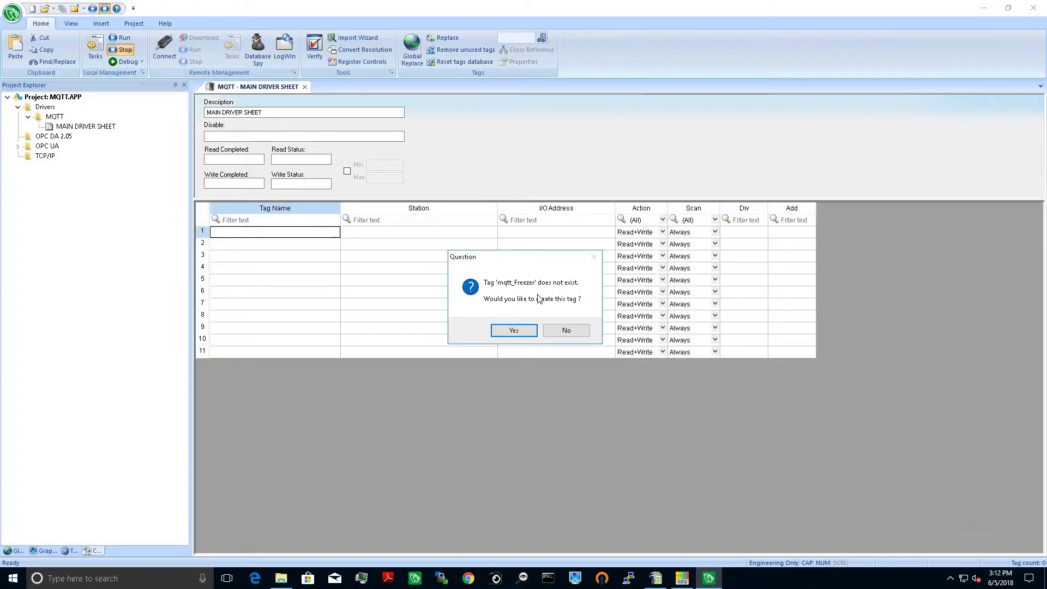
Step: Create the missing tag mqtt_Freezer with type String and Server scope
click(508, 333)
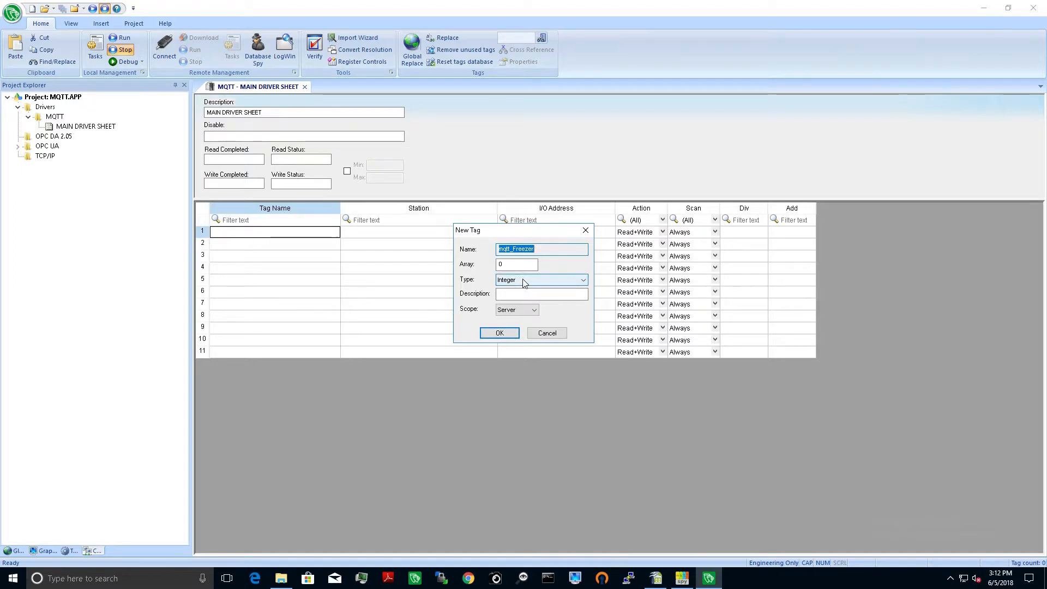
click(525, 281)
click(515, 313)
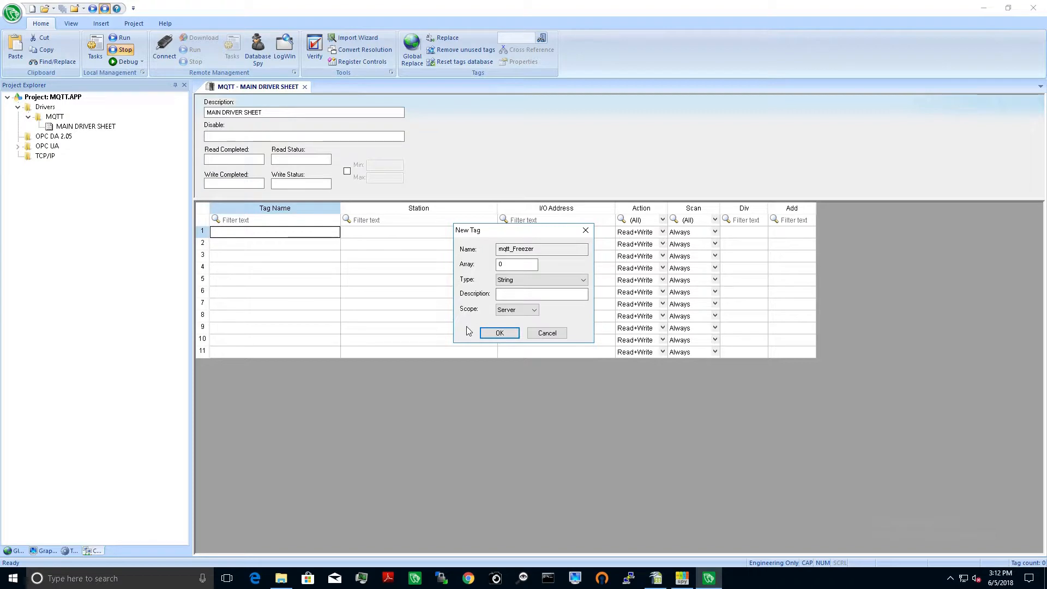
click(493, 334)
Step: Create the missing tag mqtt_Generic_Switch with type String and Server scope
click(524, 330)
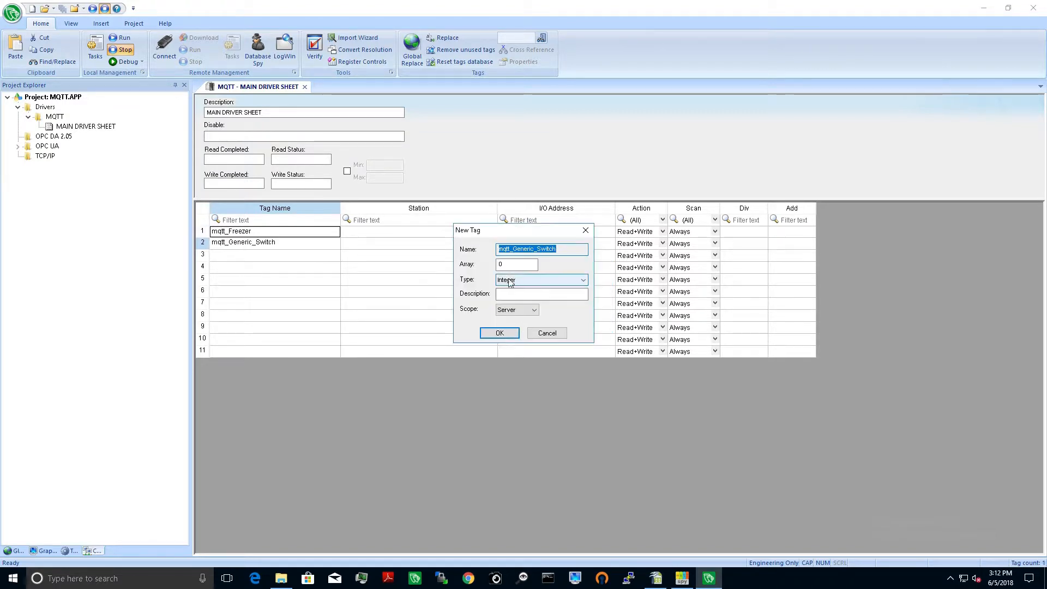
click(540, 280)
click(511, 314)
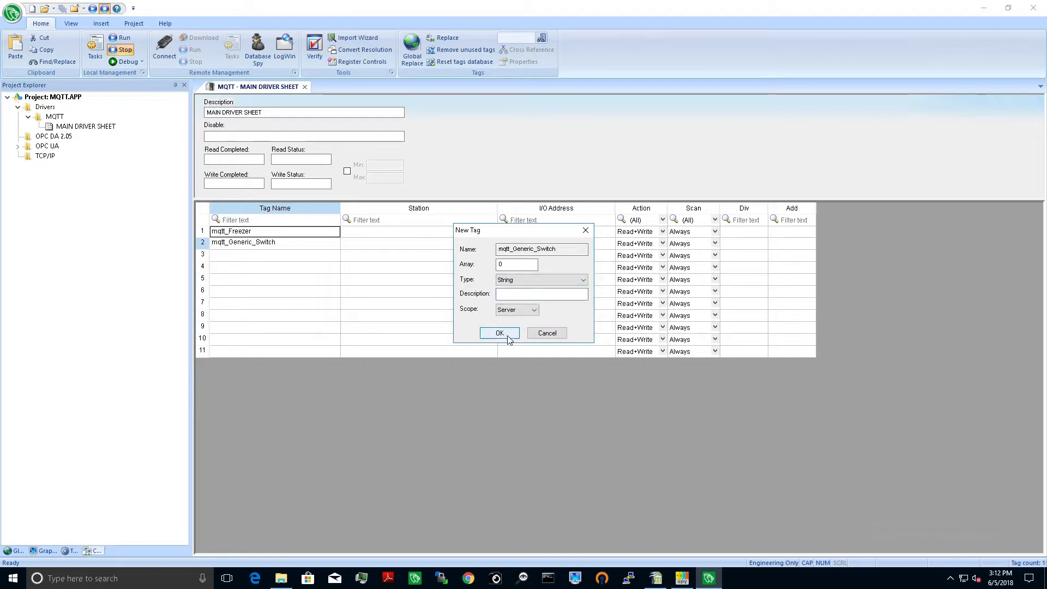
click(501, 333)
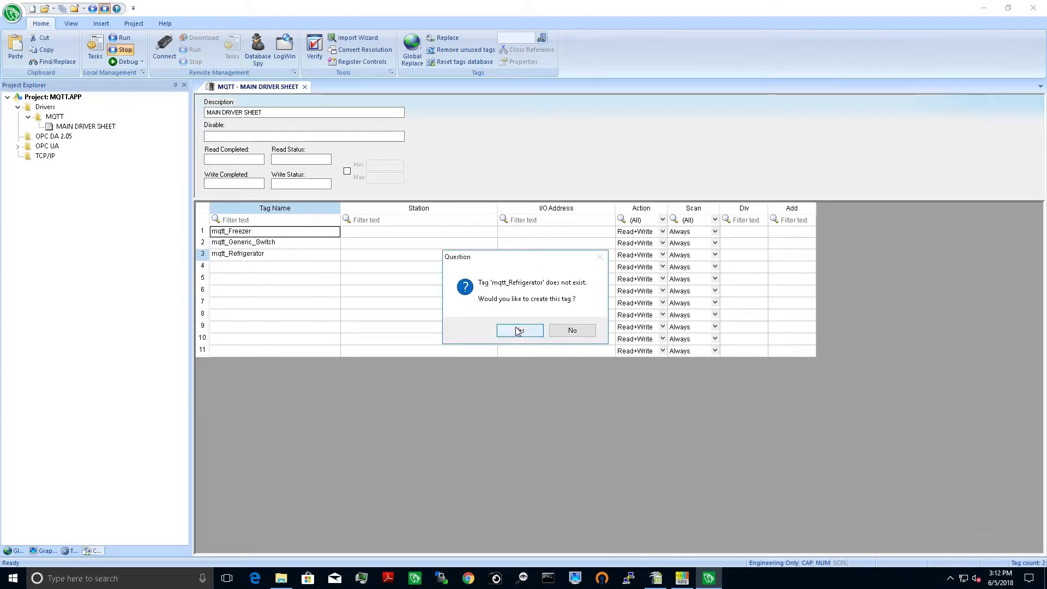
Step: Create the missing tag mqtt_Refrigerator with type String
click(518, 332)
click(520, 280)
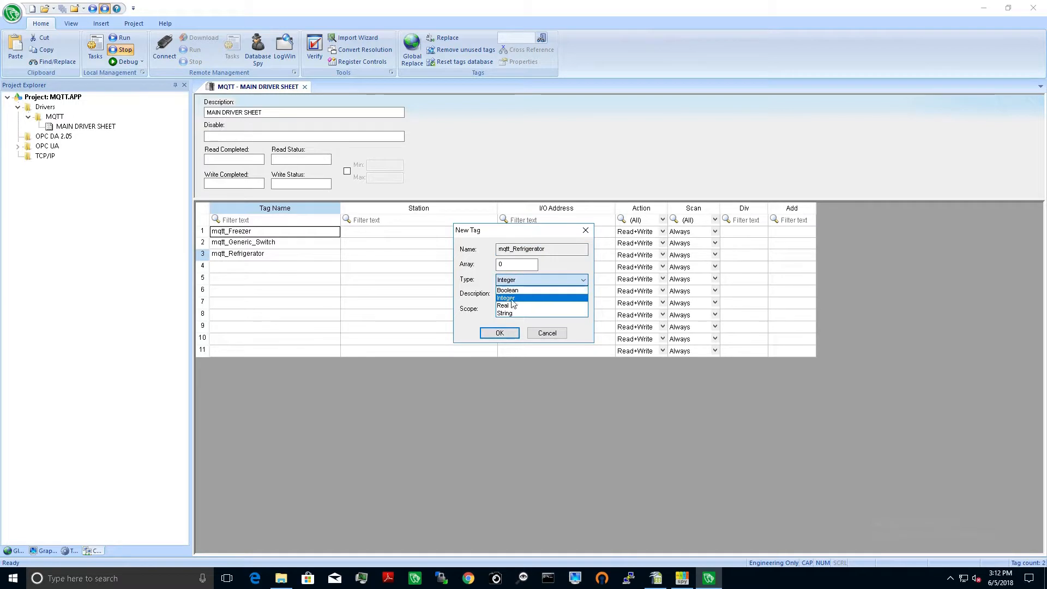
click(511, 314)
click(501, 334)
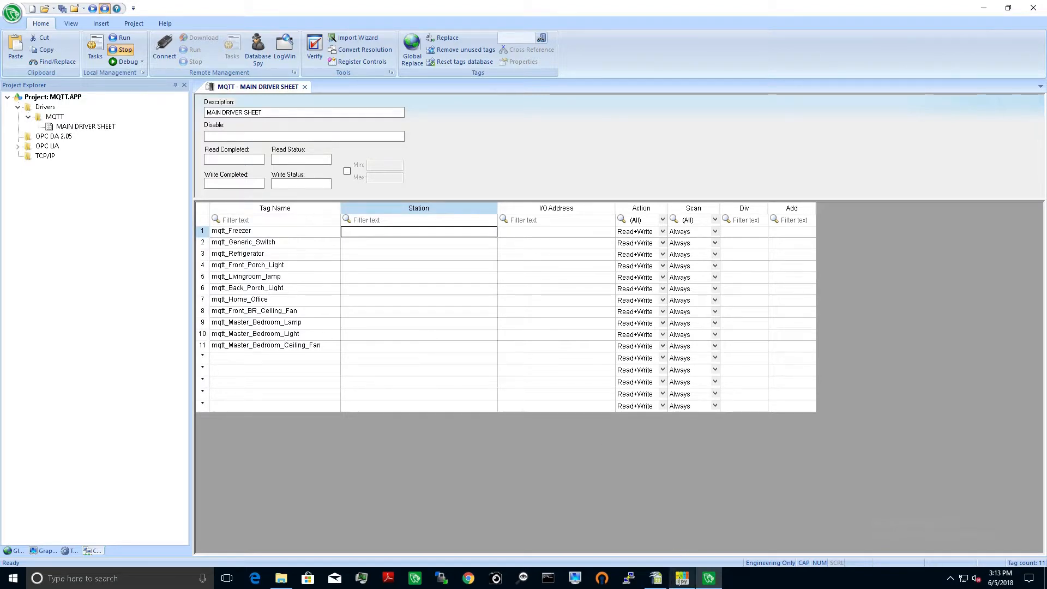
Step: Copy the station addresses in B1:B11 of MQTT Sheet.xls in OpenOffice Calc and paste them into the driver sheet's Station column for rows 1 to 11
click(650, 582)
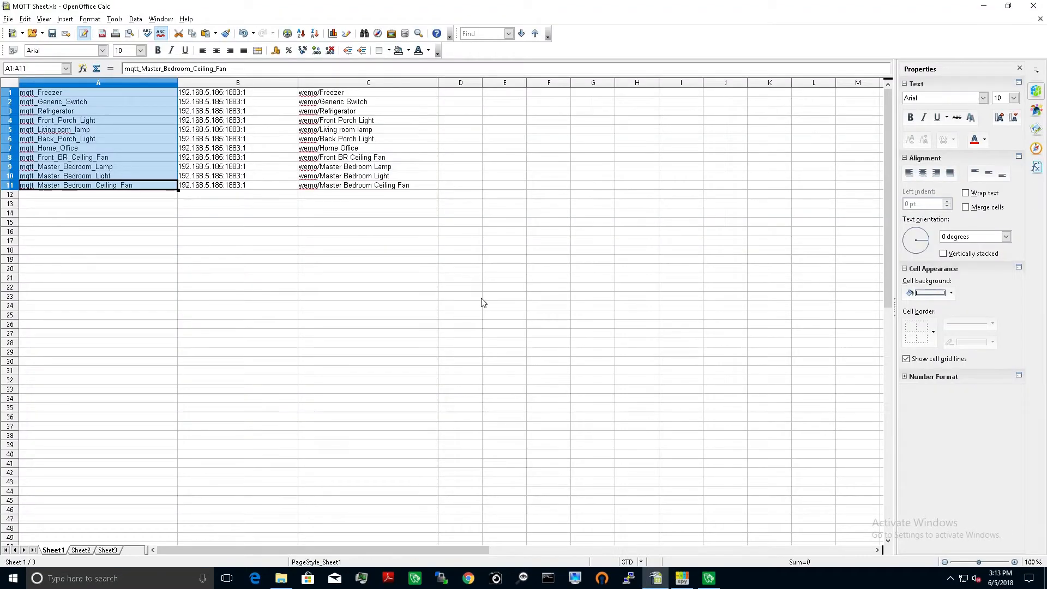
click(233, 94)
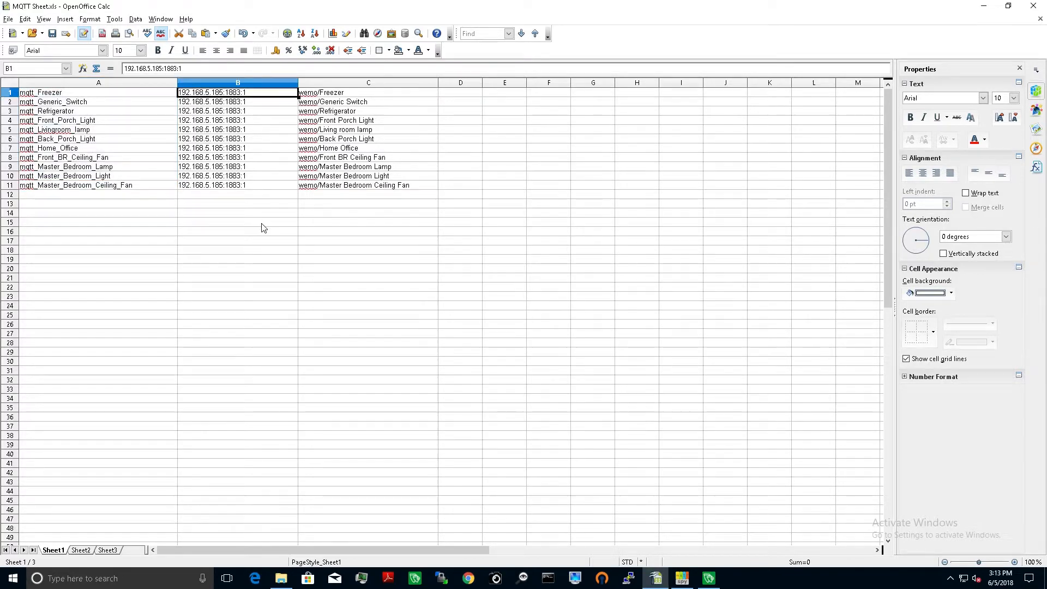
shift+click(221, 186)
right_click(220, 185)
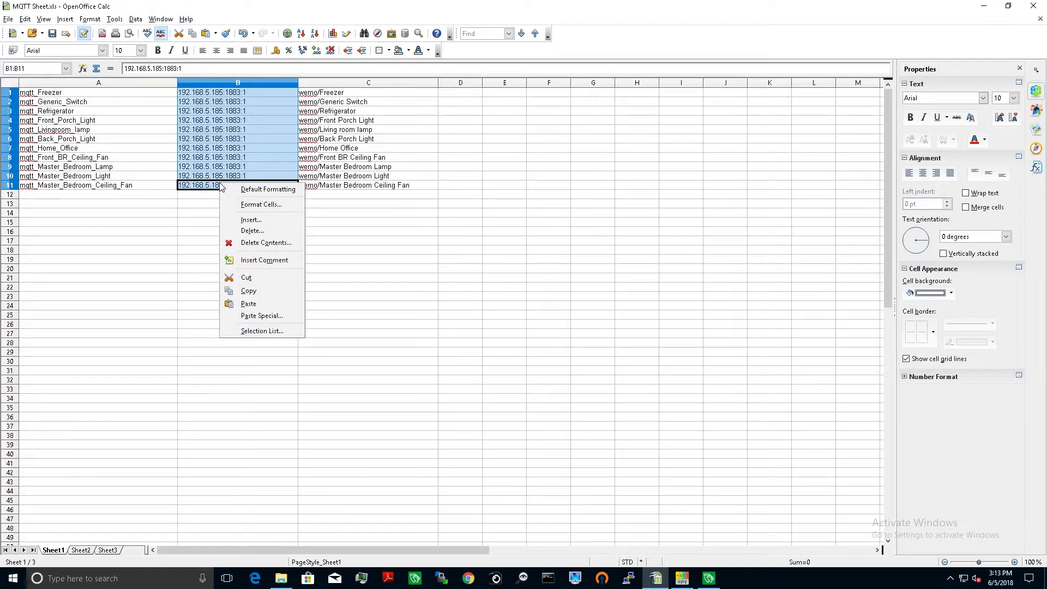
click(251, 294)
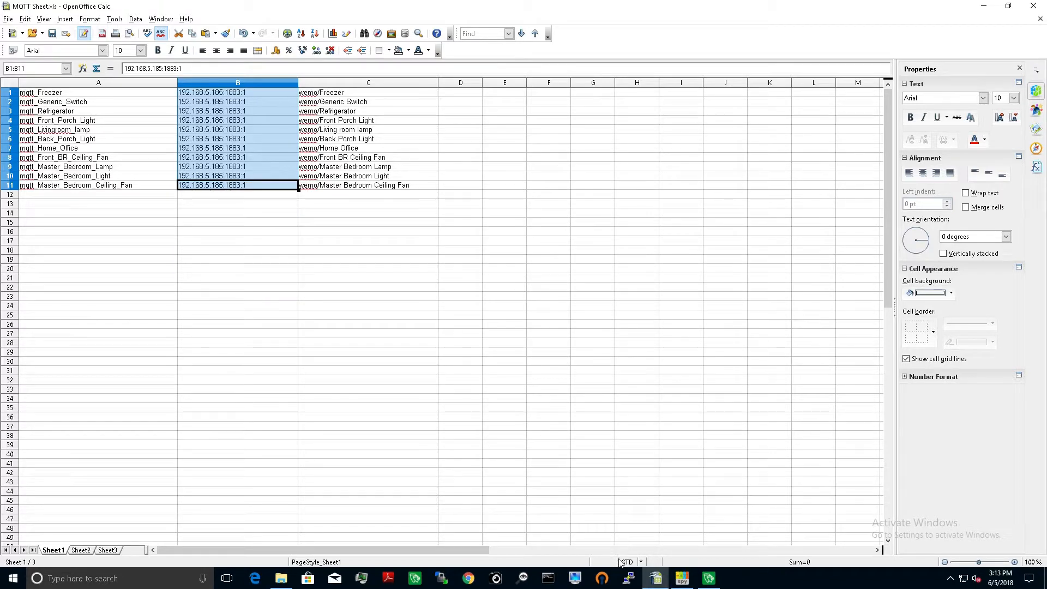
click(708, 578)
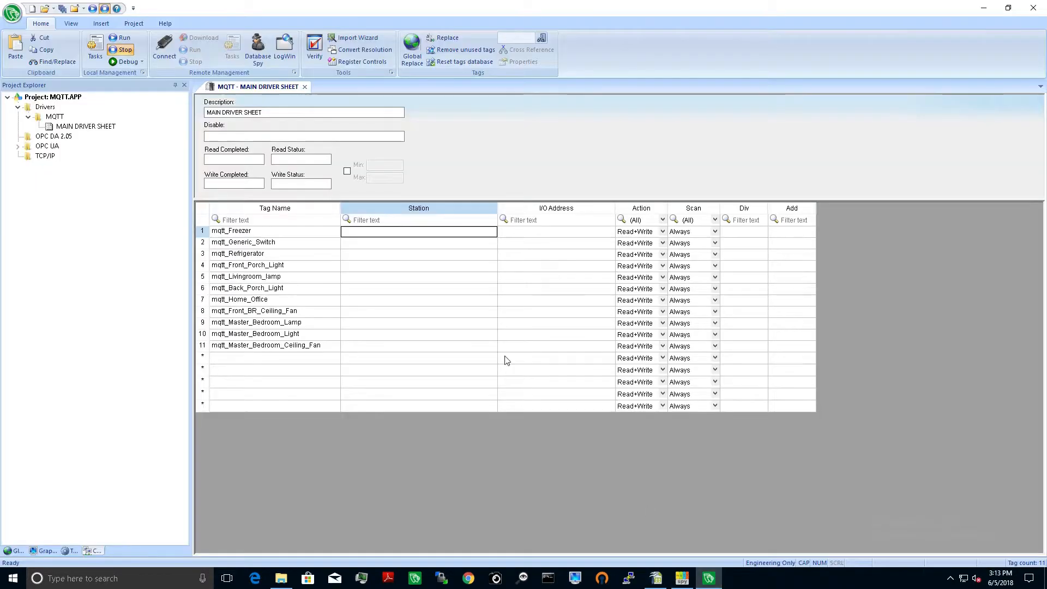
shift+click(374, 351)
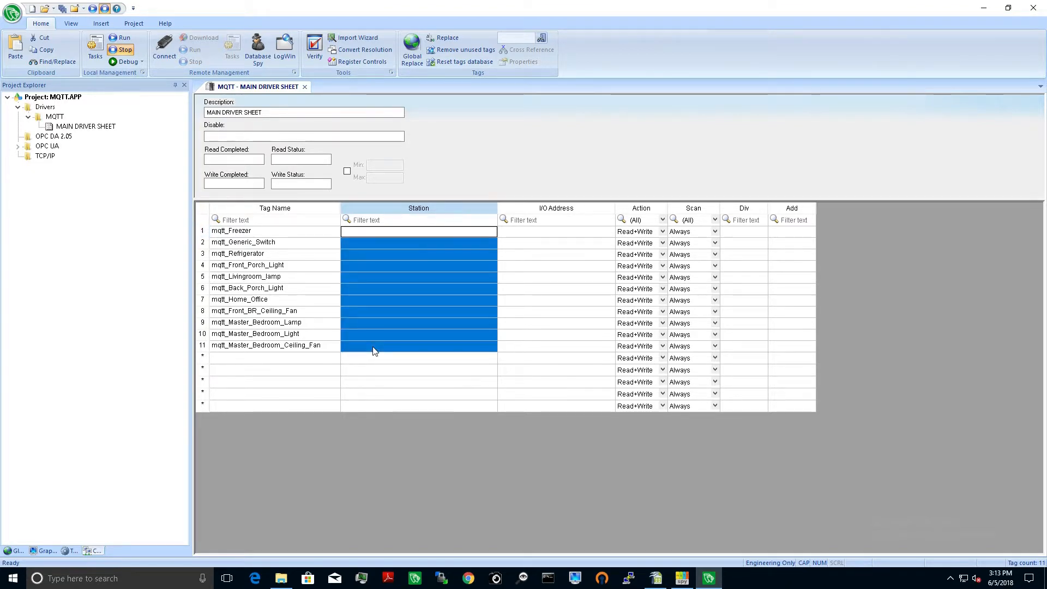
right_click(374, 351)
click(397, 380)
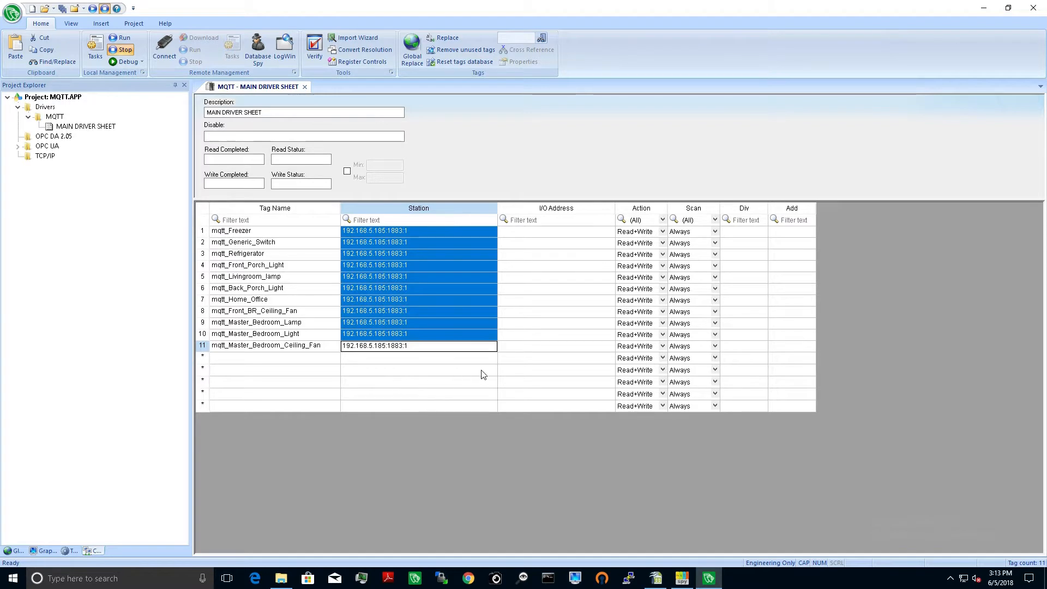
Step: Copy the wemo topics in C1:C11 of the spreadsheet and paste them into the driver sheet's I/O Address column starting at row 1
click(527, 233)
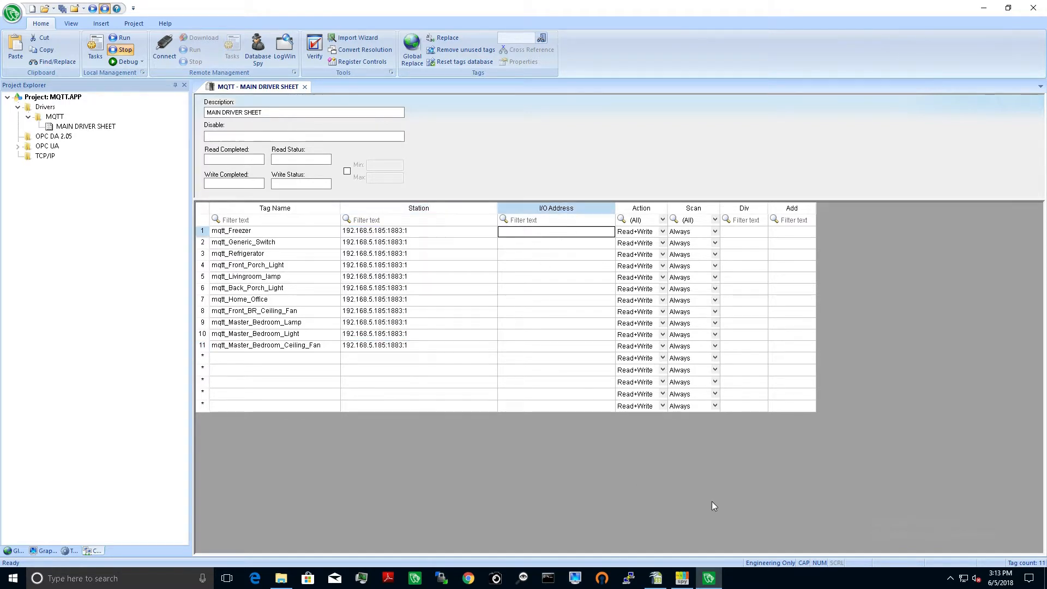
click(656, 578)
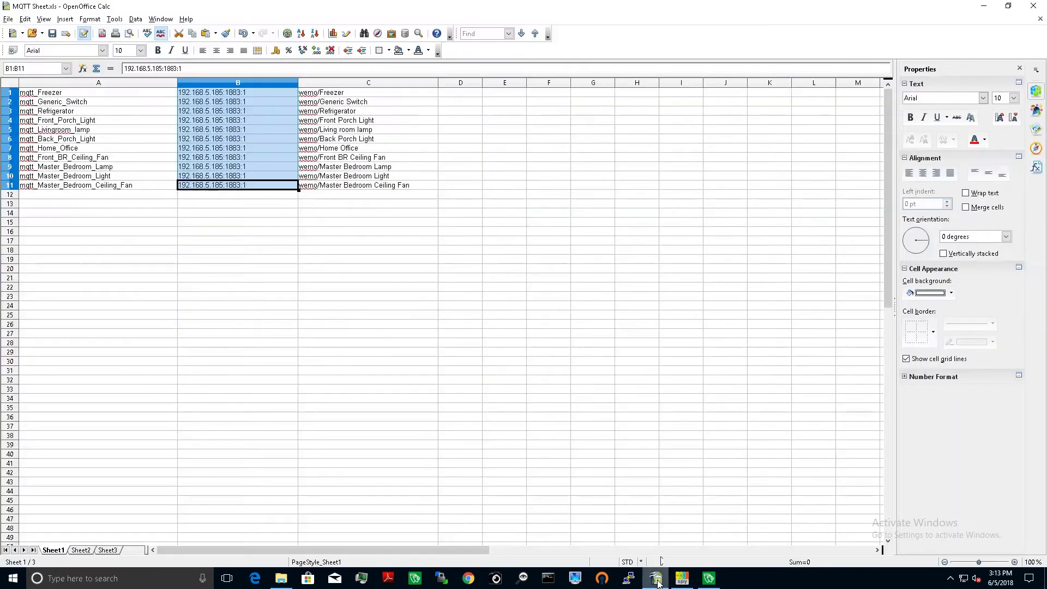
click(323, 94)
shift+click(358, 188)
right_click(358, 188)
click(395, 296)
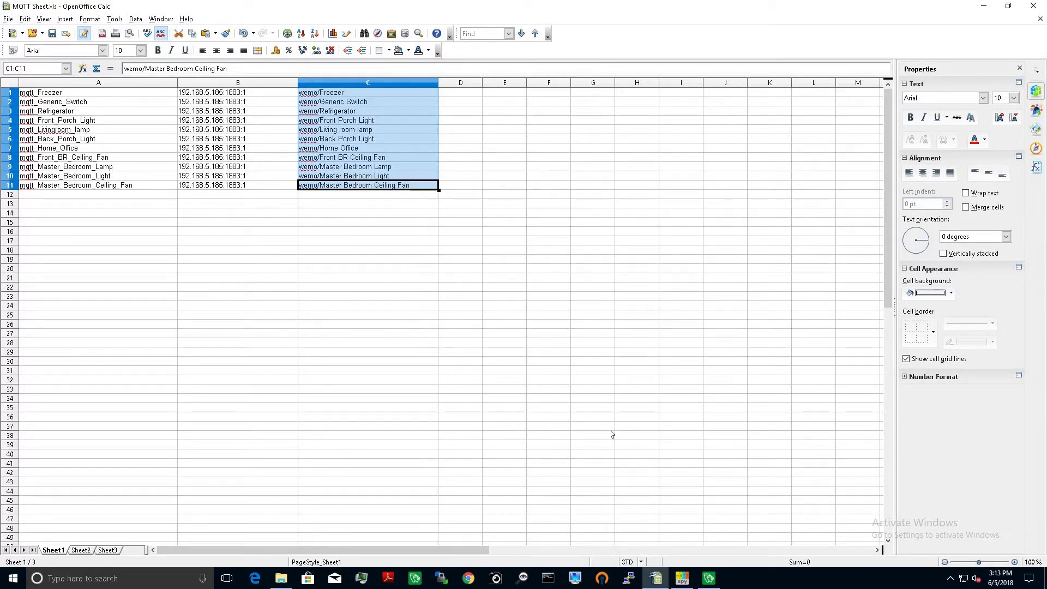
click(708, 578)
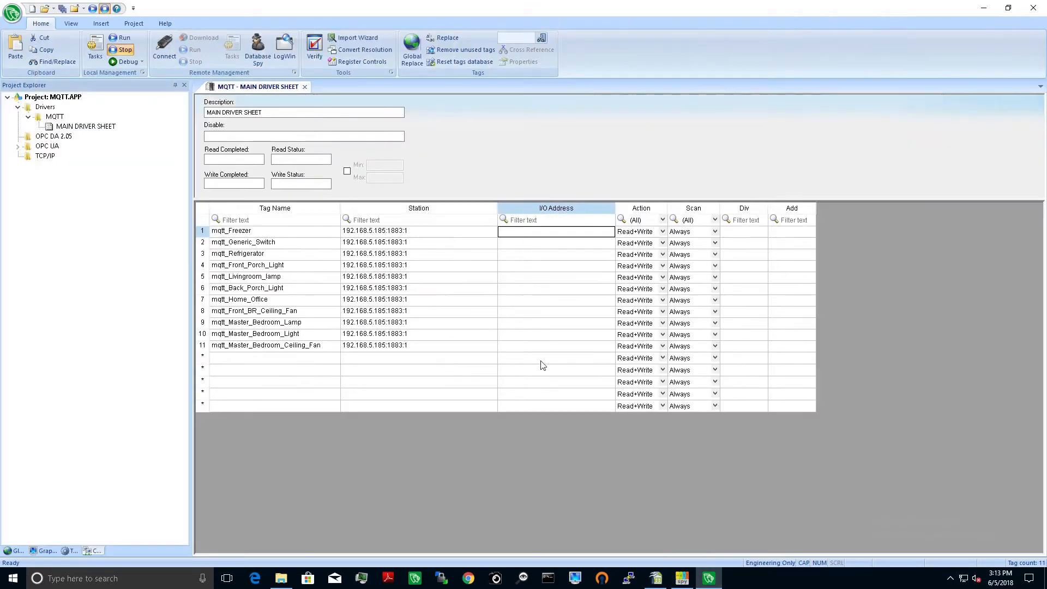
right_click(540, 232)
click(562, 261)
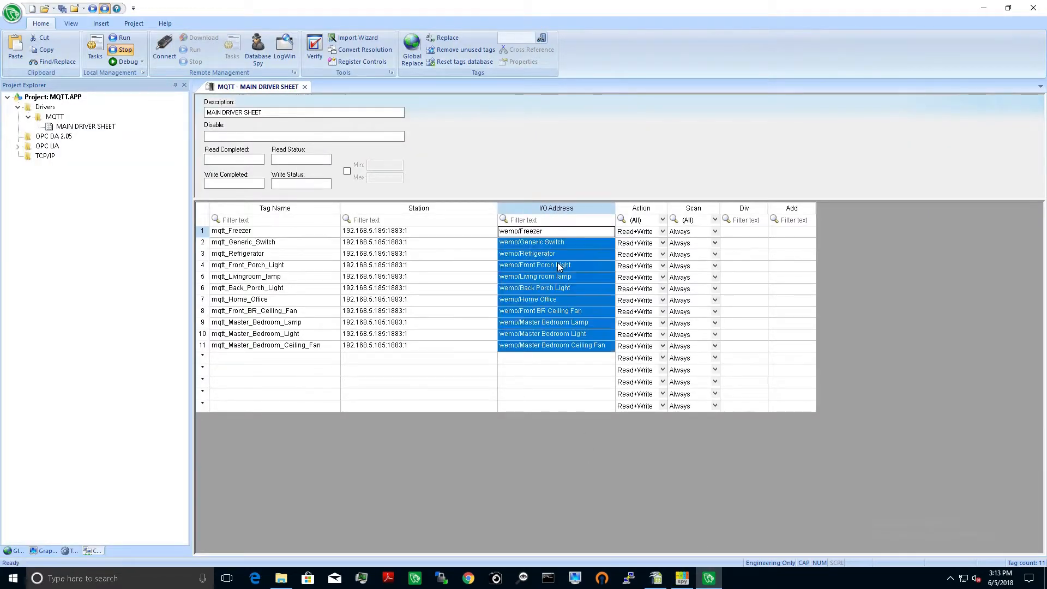
Step: Save the completed MQTT main driver sheet and close it
click(493, 360)
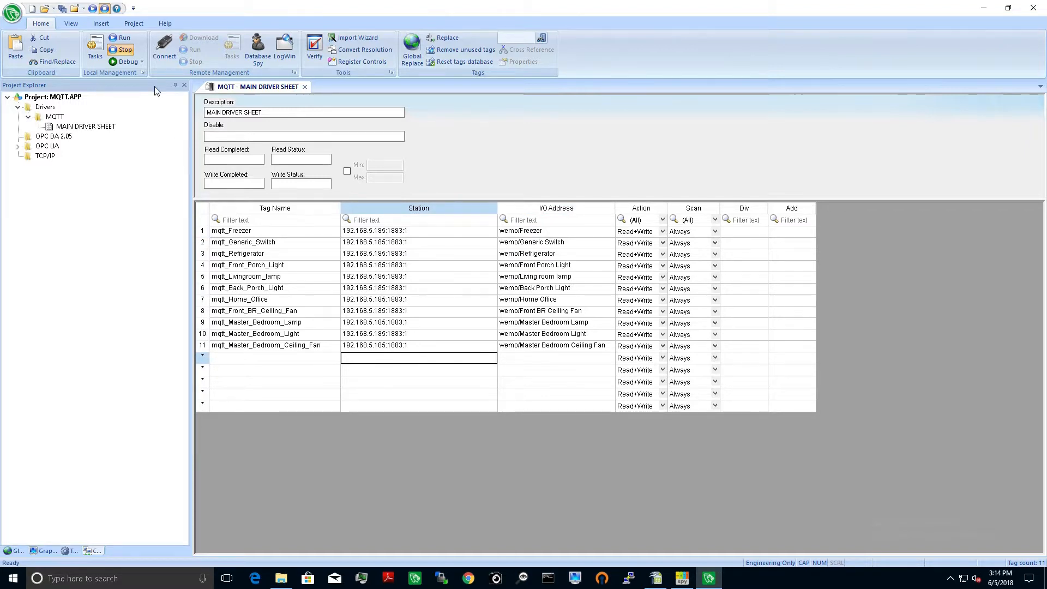
click(63, 9)
click(304, 87)
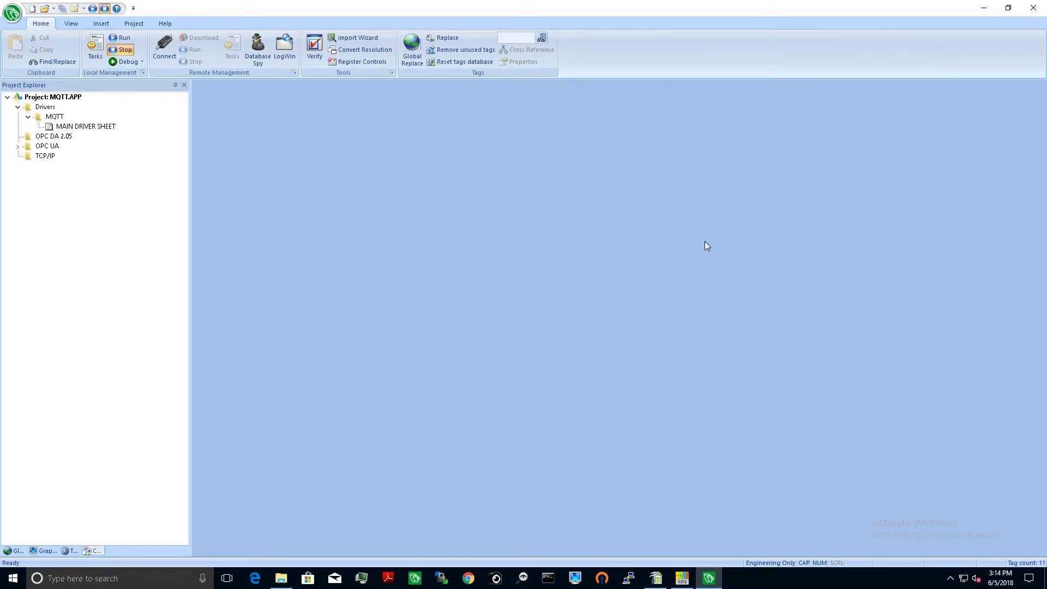
click(984, 11)
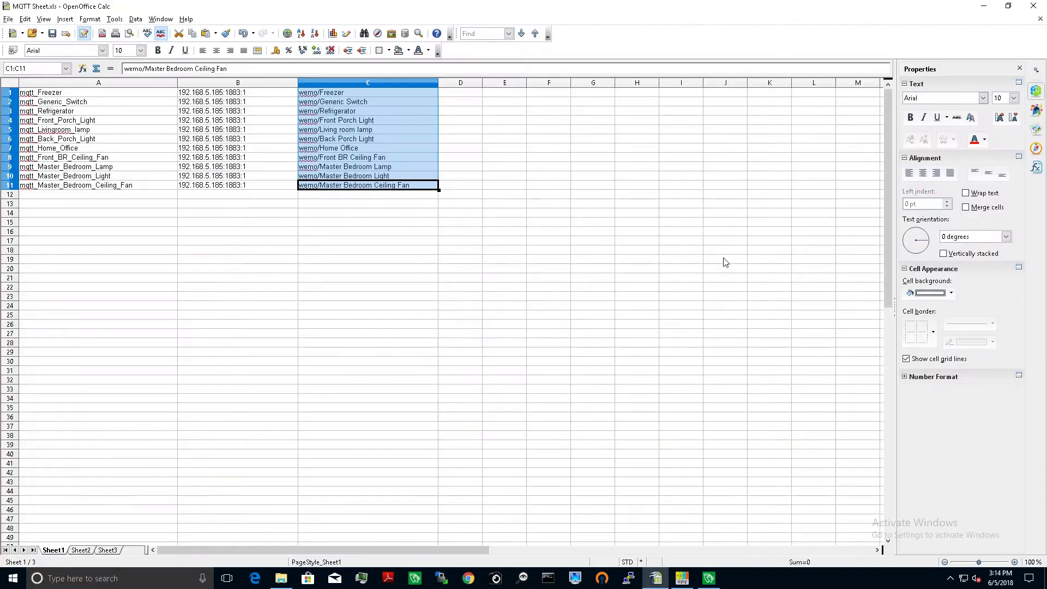
click(983, 6)
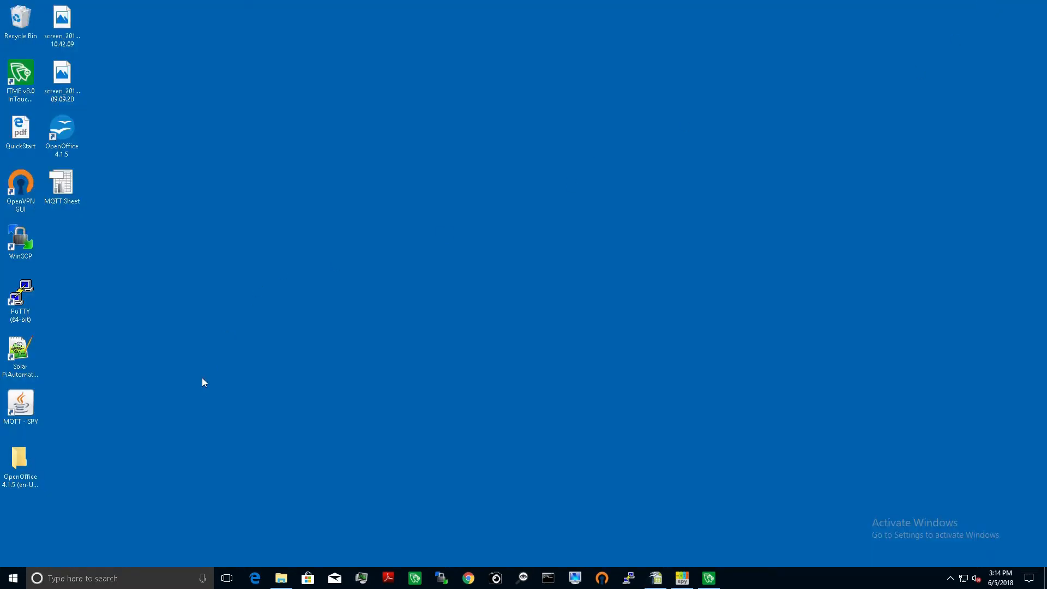
double_click(19, 409)
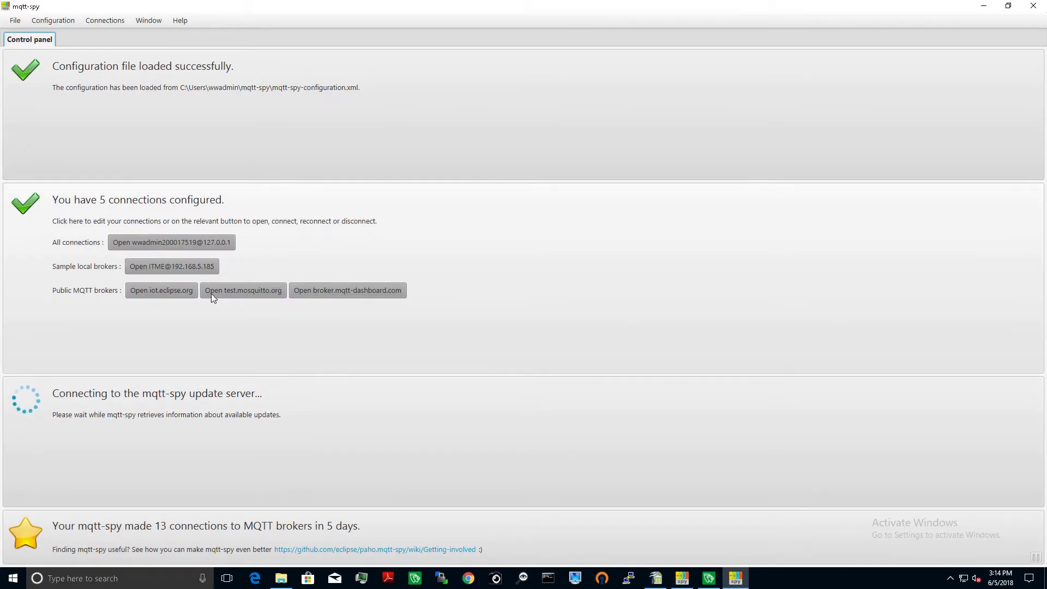
click(160, 265)
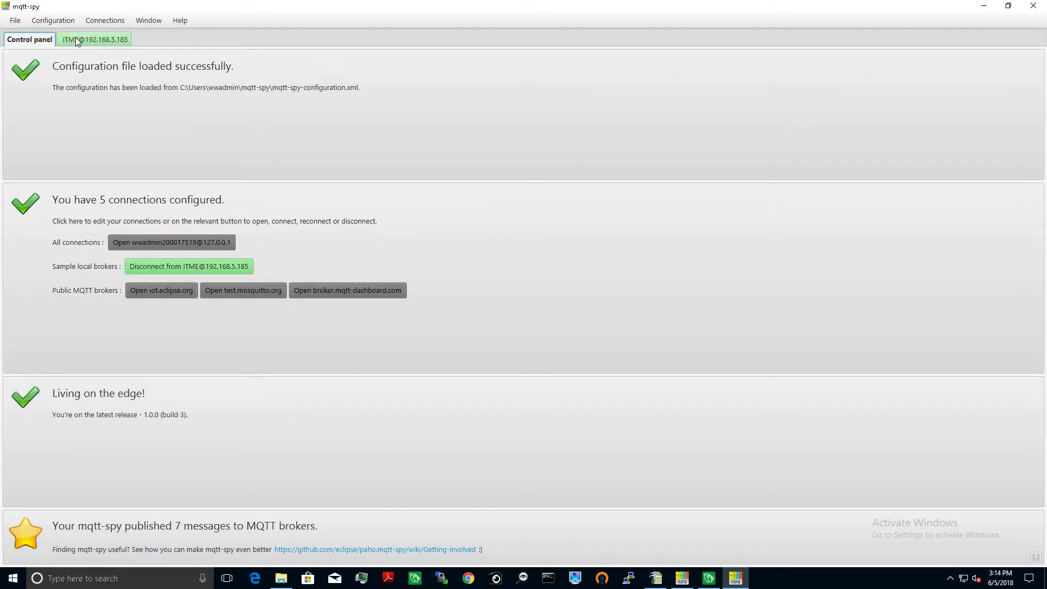
click(90, 39)
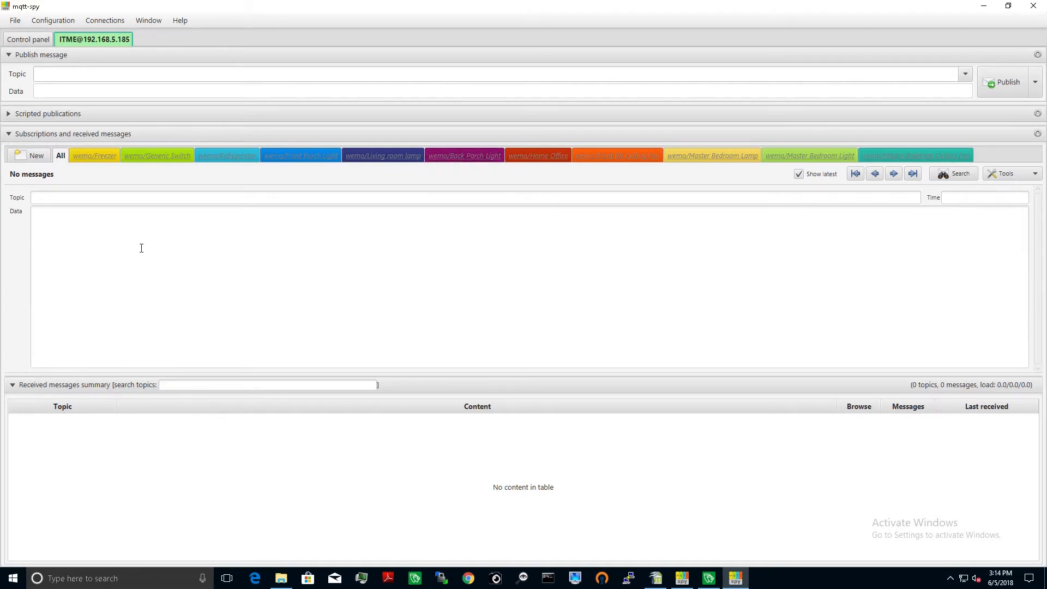
Step: Re-subscribe to all non-active wemo topic subscriptions and look through the Freezer, Generic Switch and Refrigerator topics
right_click(60, 159)
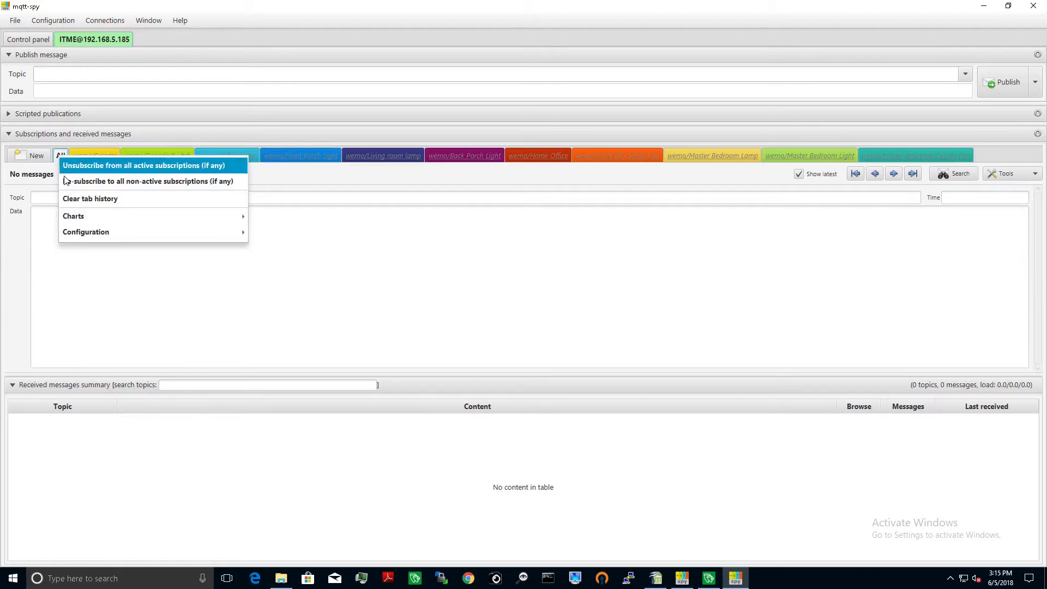
click(80, 184)
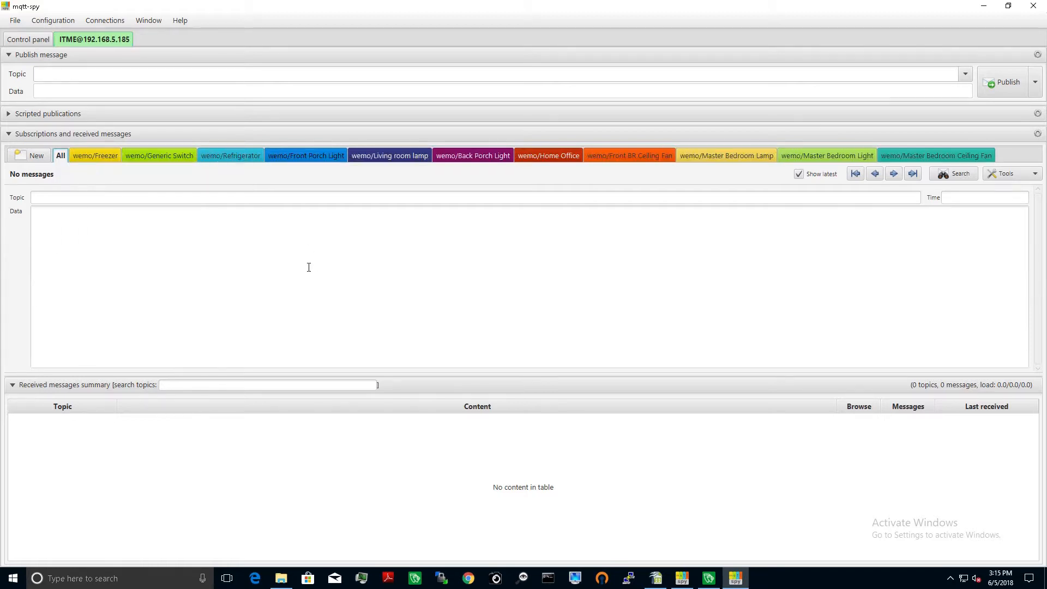
click(87, 157)
click(143, 156)
click(210, 156)
click(82, 158)
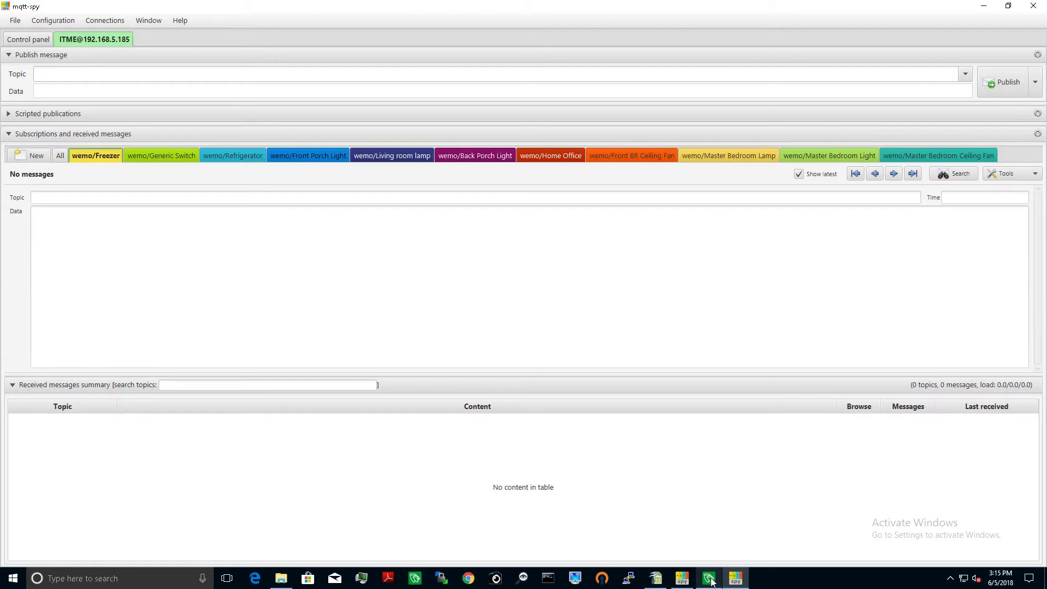
Step: Switch back to InTouch Machine Edition and insert a new screen into the project's graphics
click(687, 507)
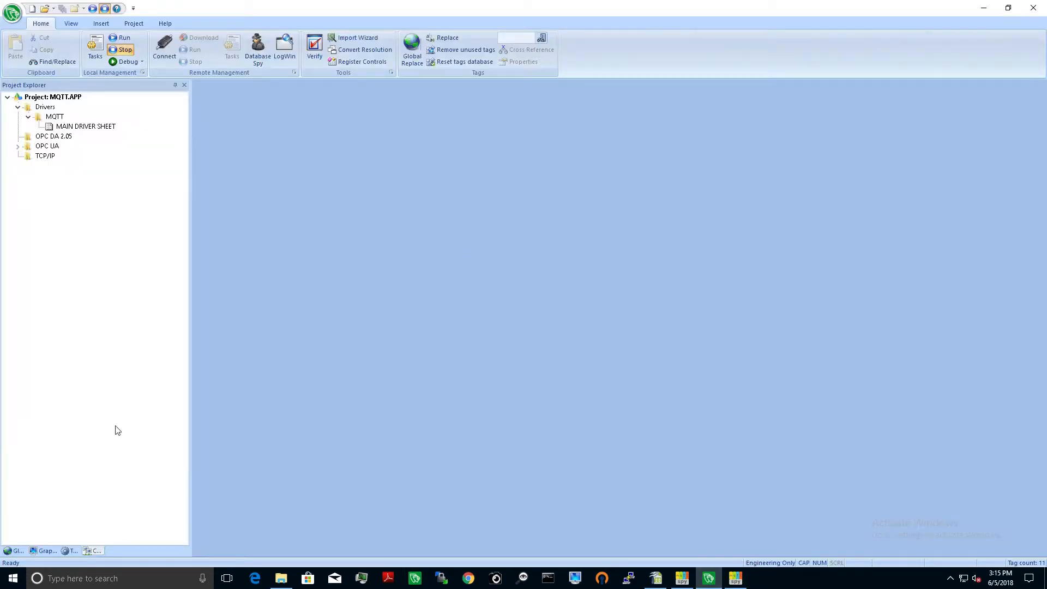
click(44, 552)
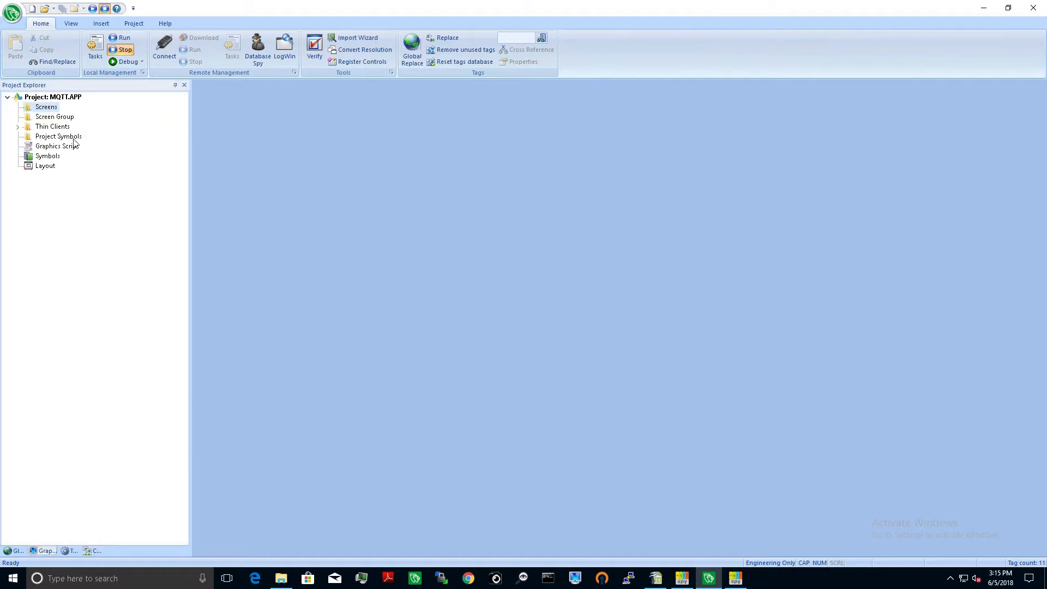
right_click(42, 109)
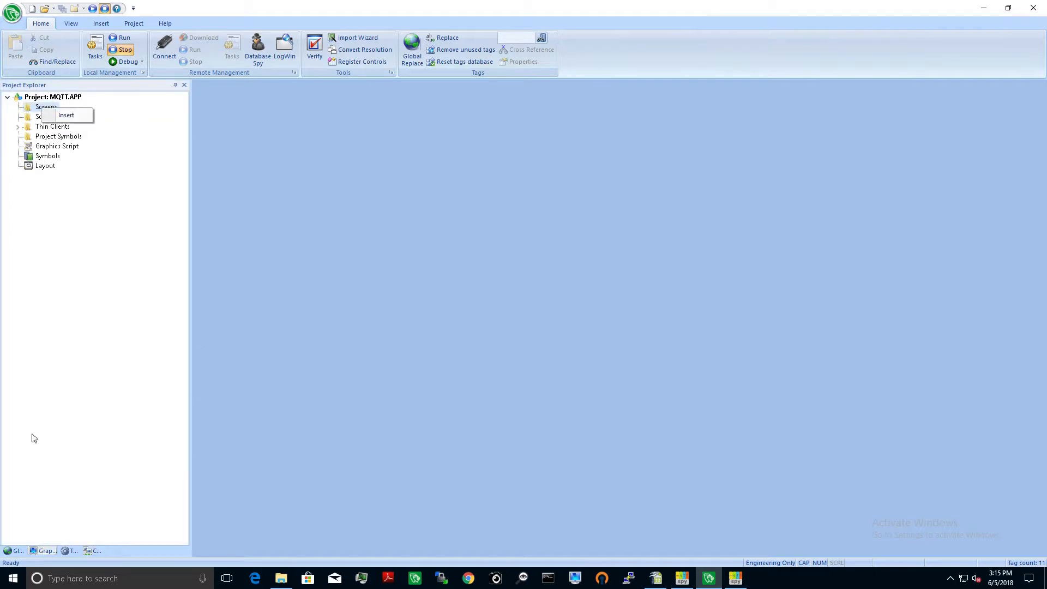
click(67, 116)
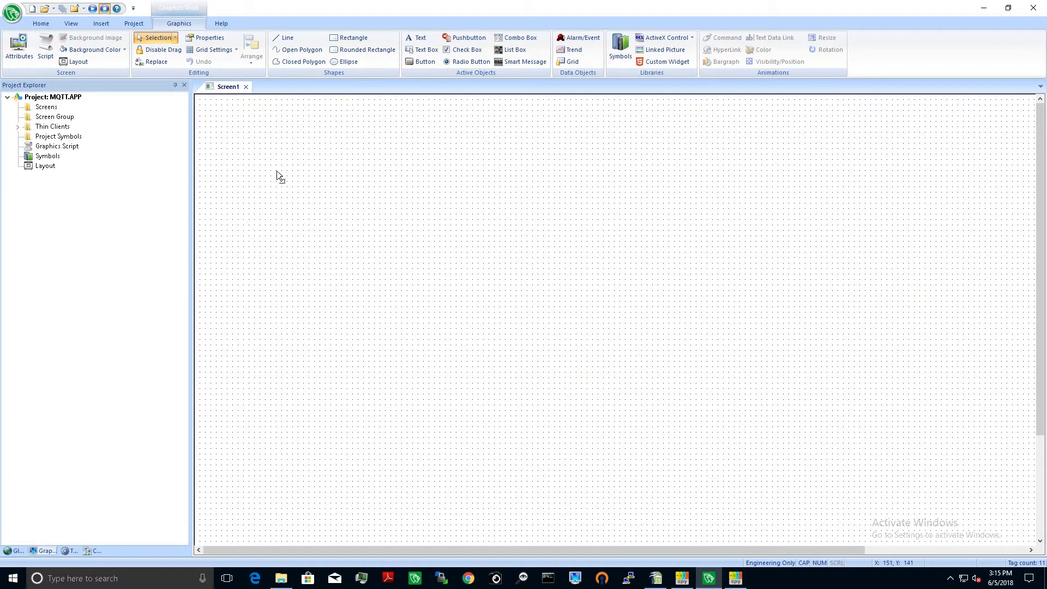
Step: Place the text_output1 system symbol from the TextIO category on Screen1 at about X 75, Y 102
click(622, 48)
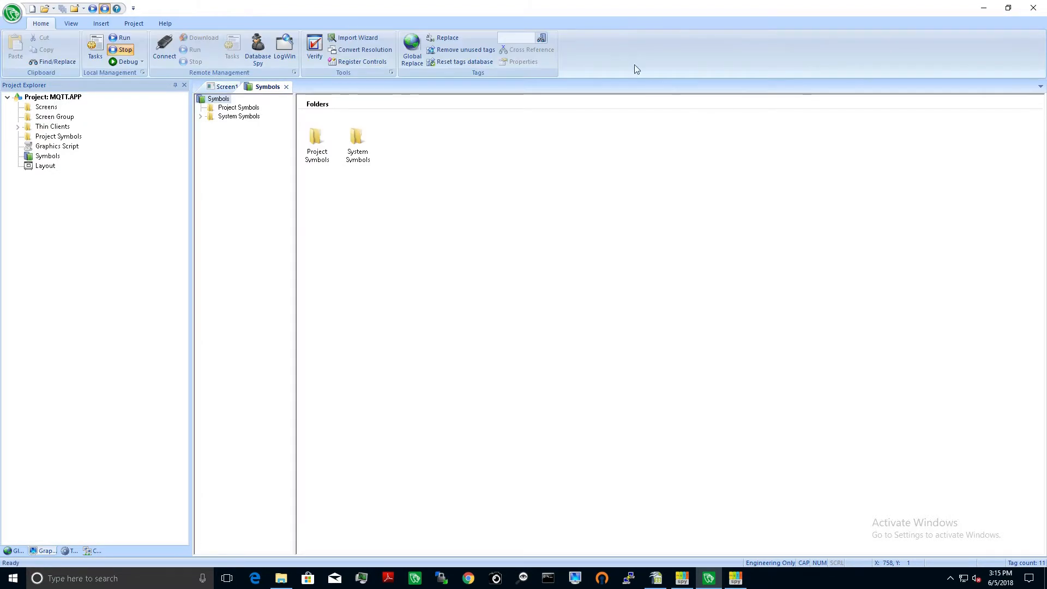
click(201, 117)
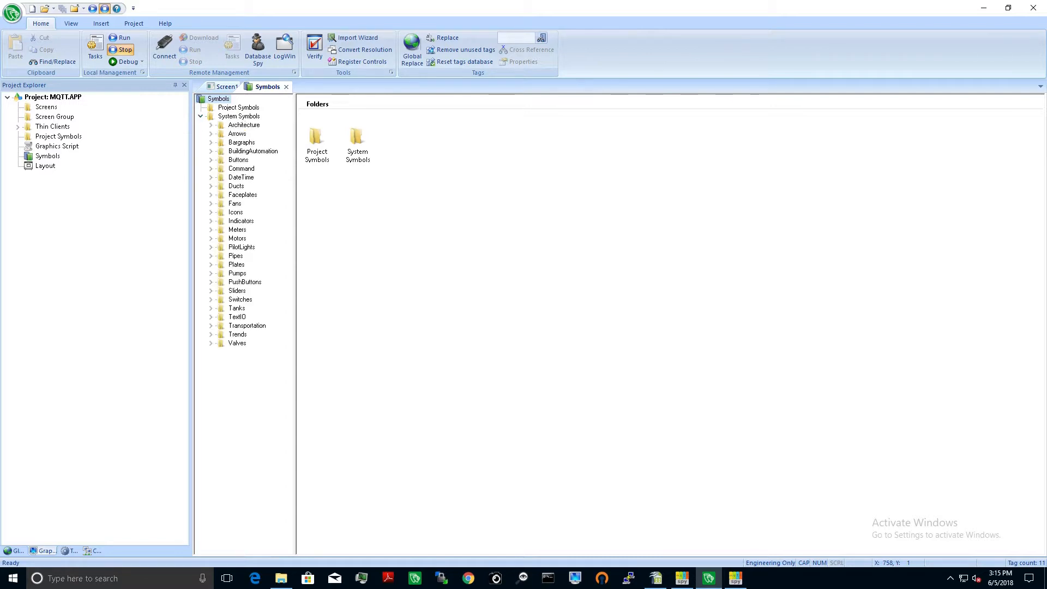
click(235, 318)
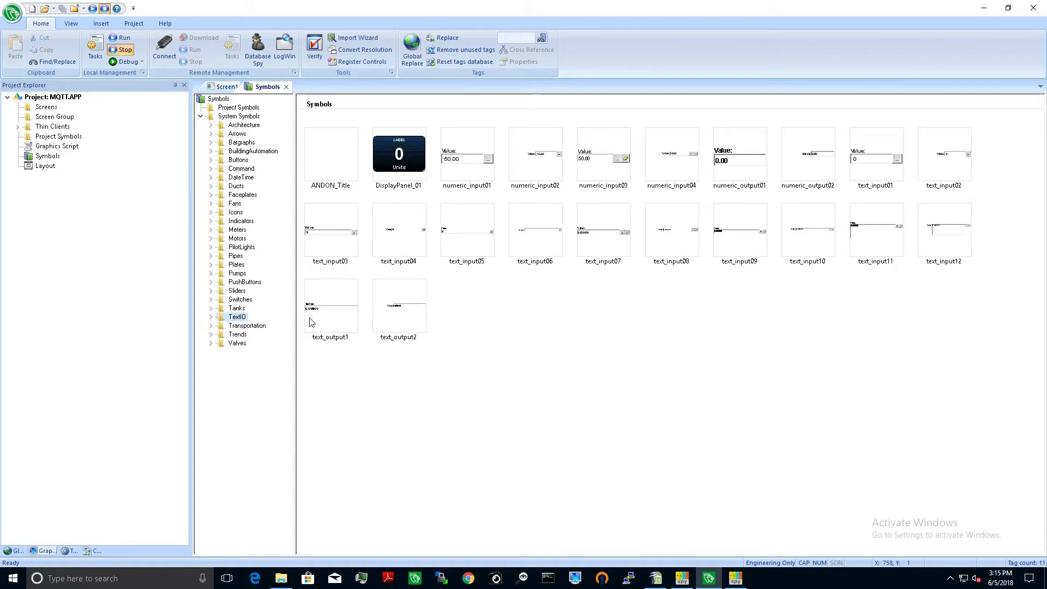
click(337, 316)
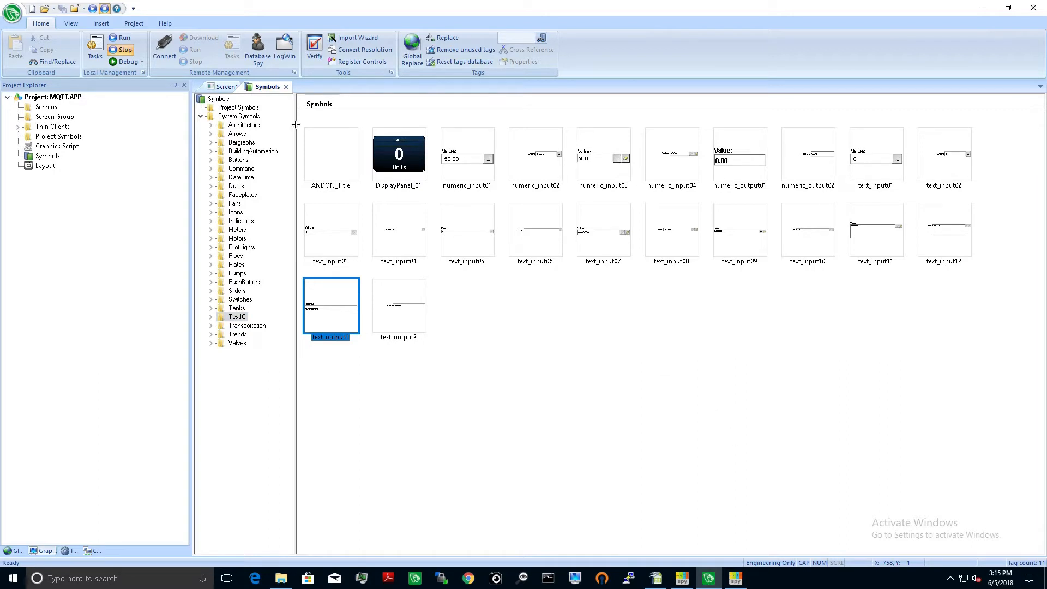
click(223, 87)
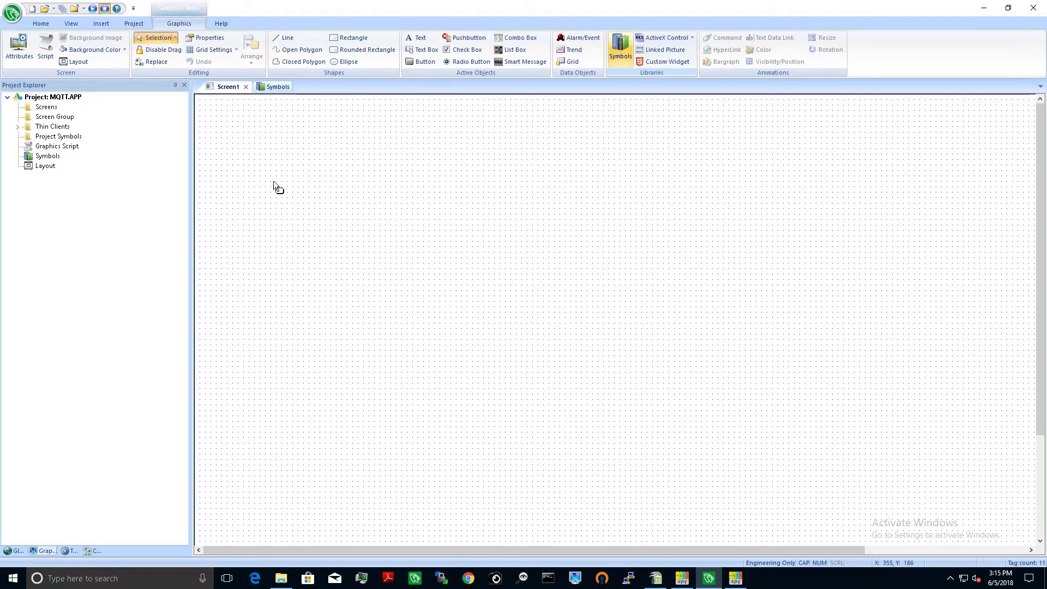
click(231, 151)
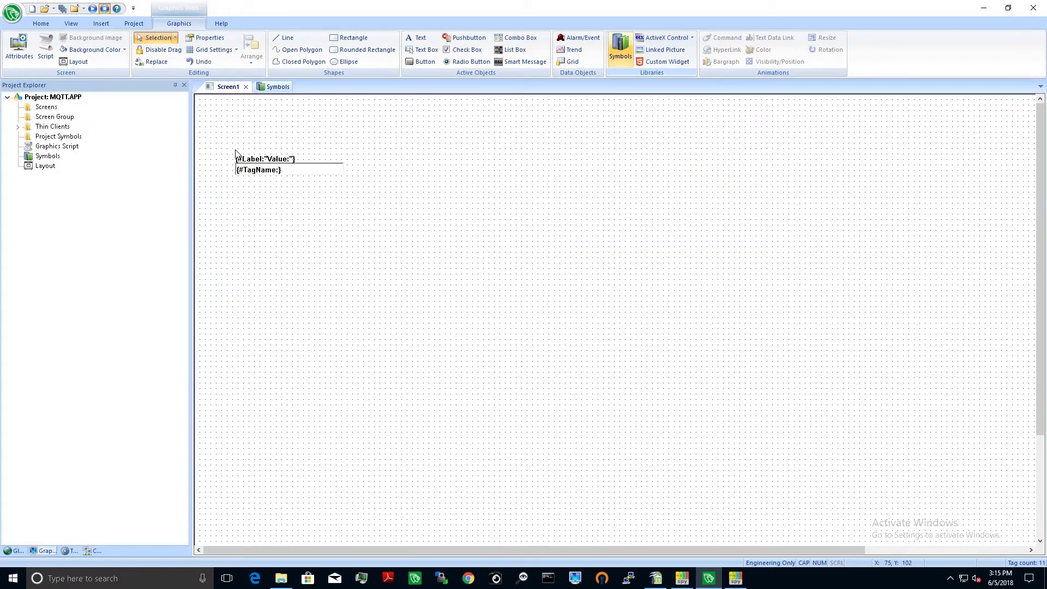
Step: Turn off the linked size option in the text_output1 symbol's object properties
double_click(304, 170)
drag(245, 166, 487, 182)
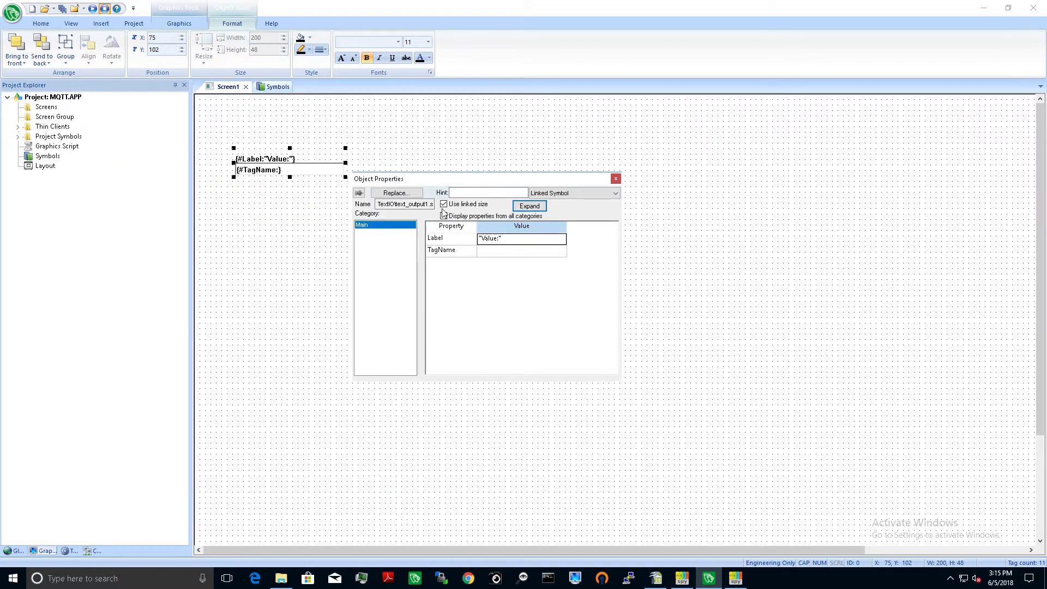
click(443, 204)
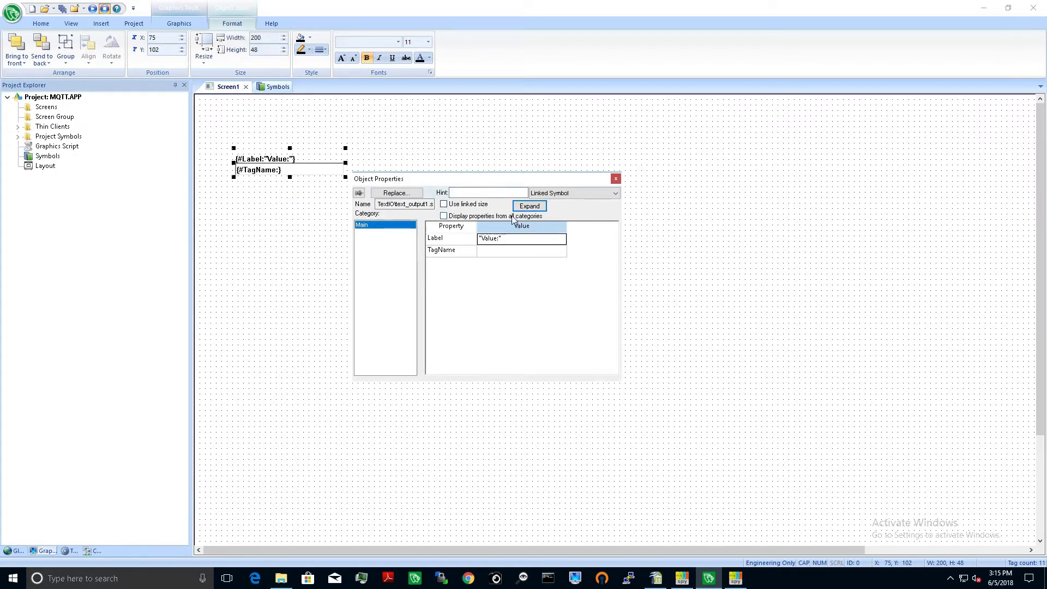
Step: Widen the text output symbol on Screen1 to about 656 and set its label to "MQTT Freezer"
click(616, 179)
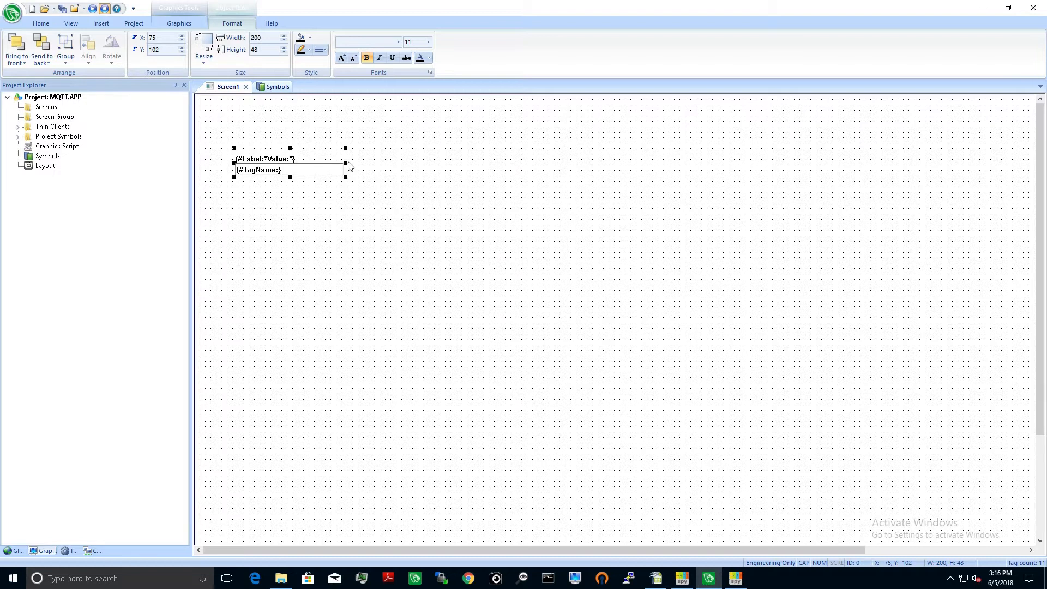
drag(353, 163, 594, 162)
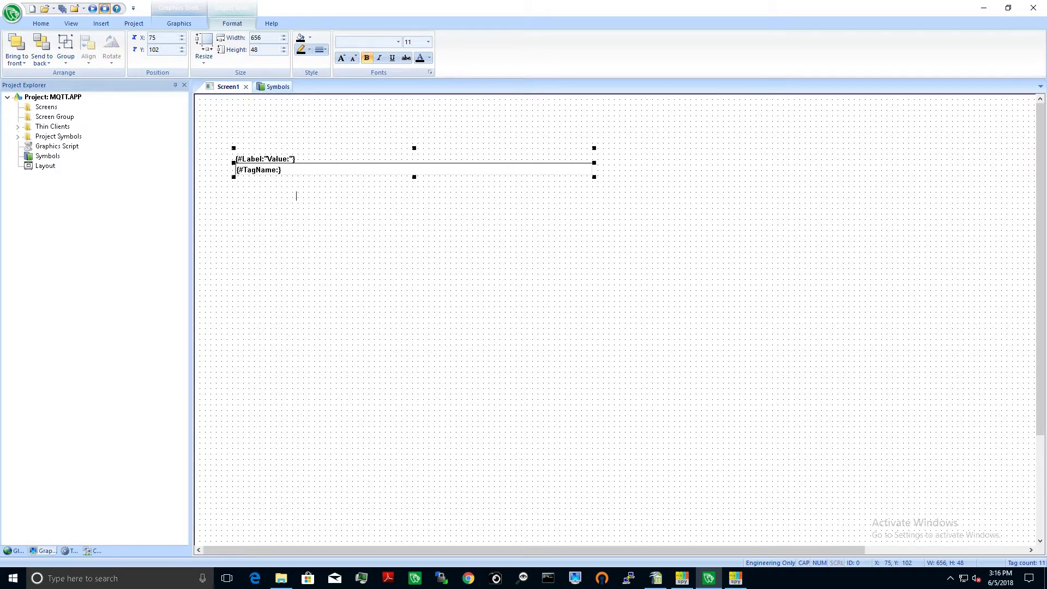
double_click(261, 163)
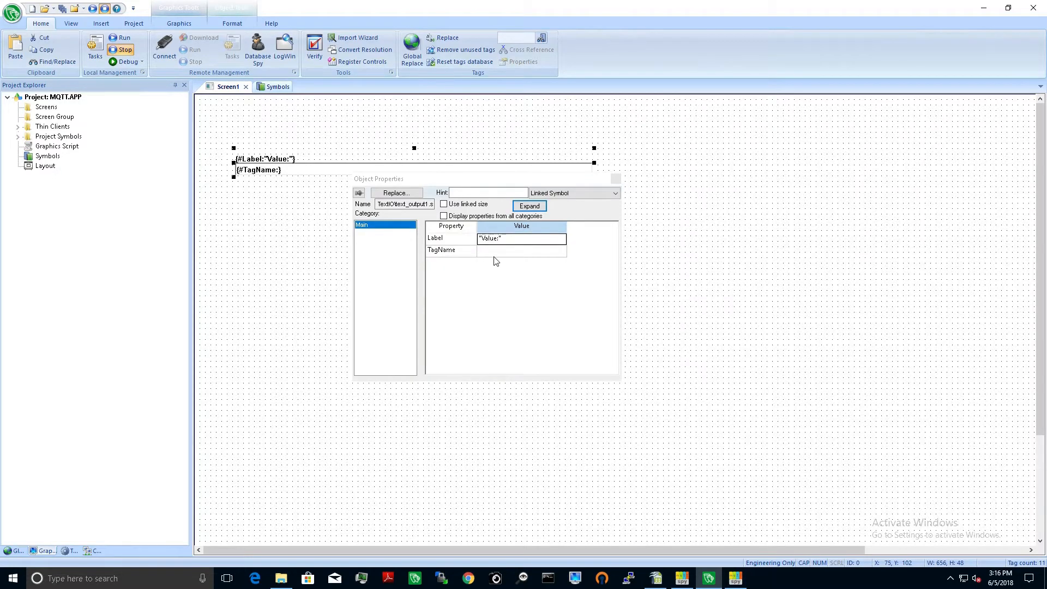
click(497, 240)
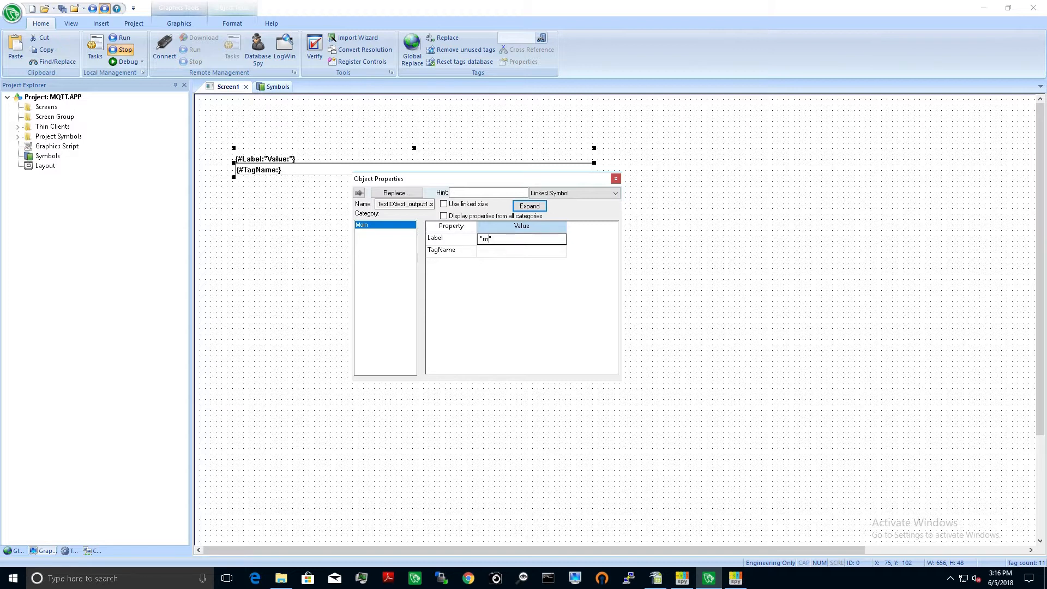
text(MQTT Freezer)
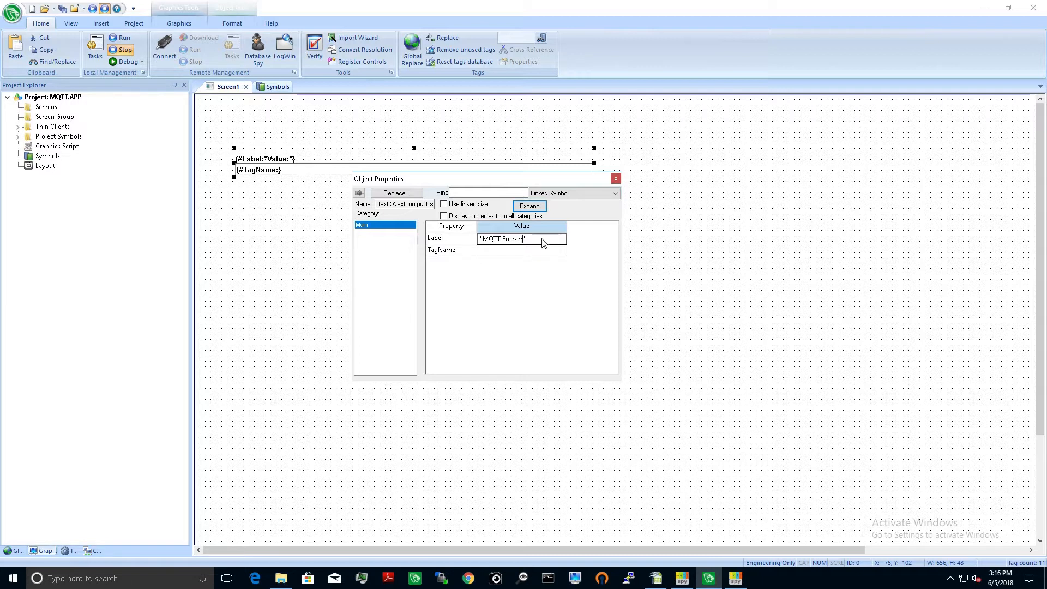
Step: Assign the project tag mqtt_Freezer to the text output symbol's TagName property
click(551, 251)
double_click(550, 252)
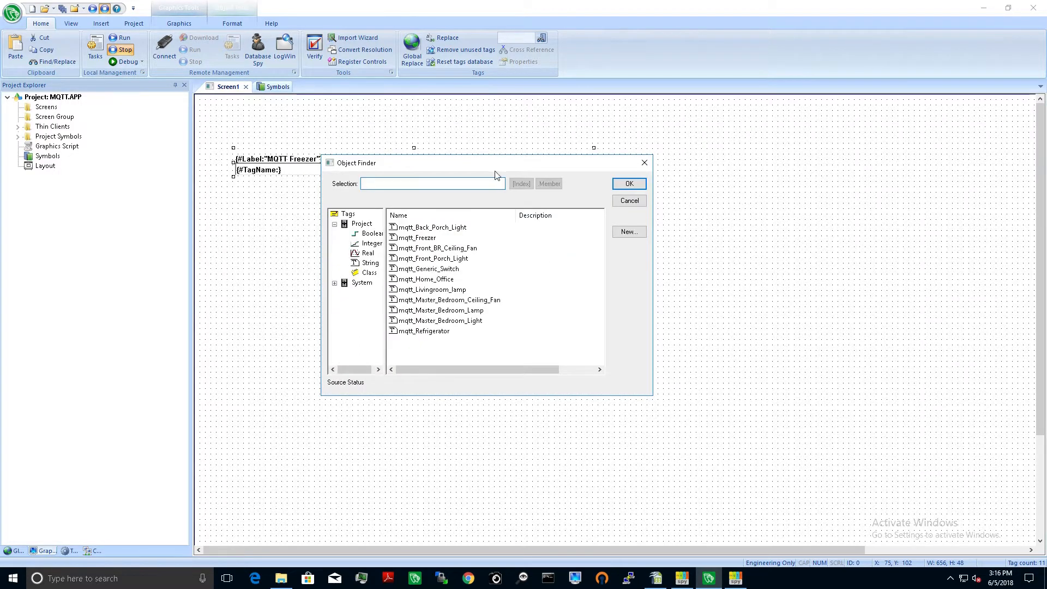
drag(492, 167, 731, 202)
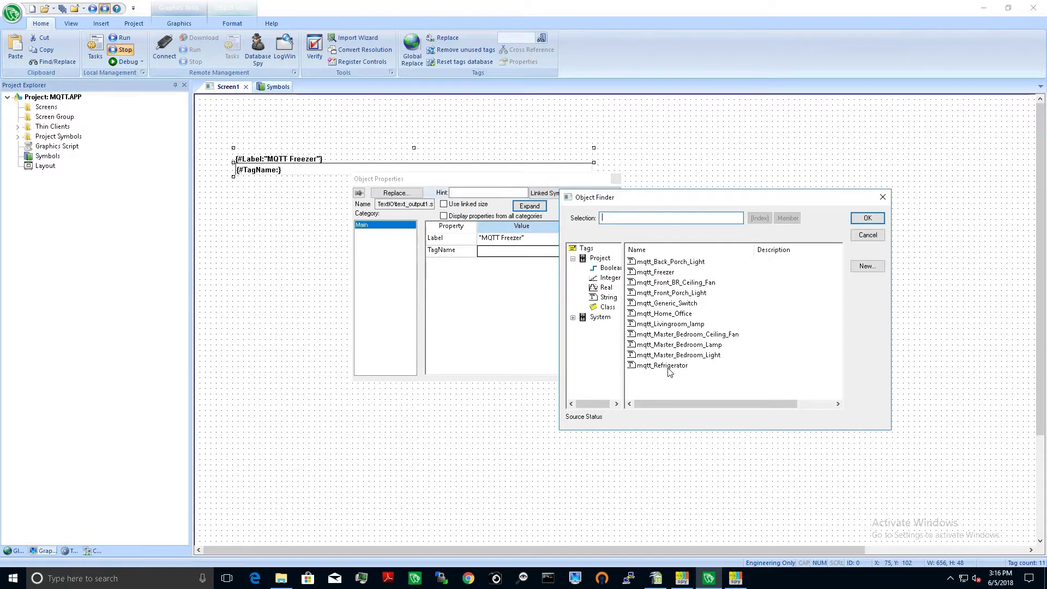
click(663, 276)
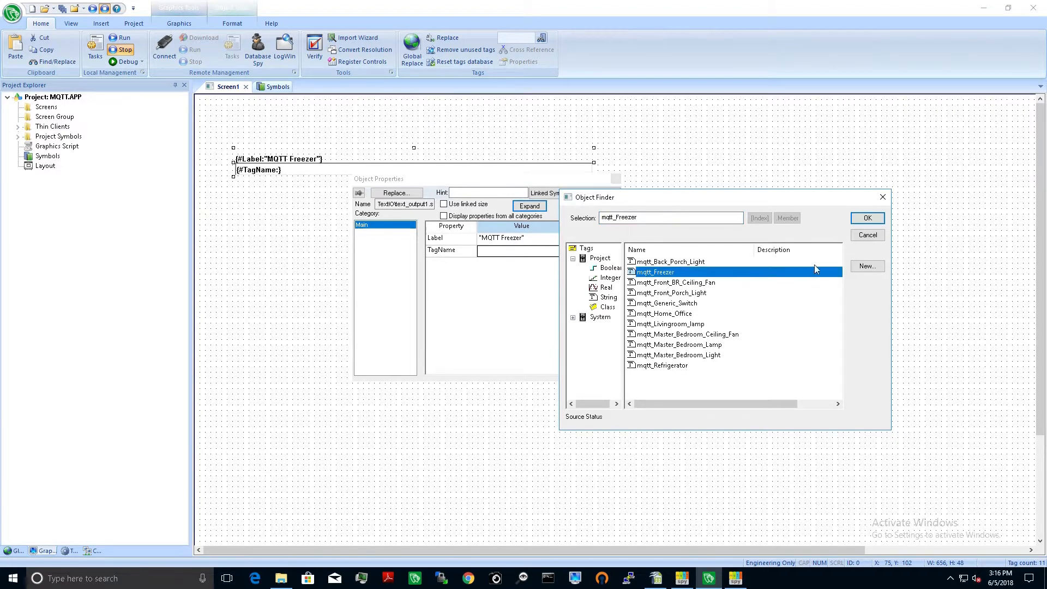
click(867, 218)
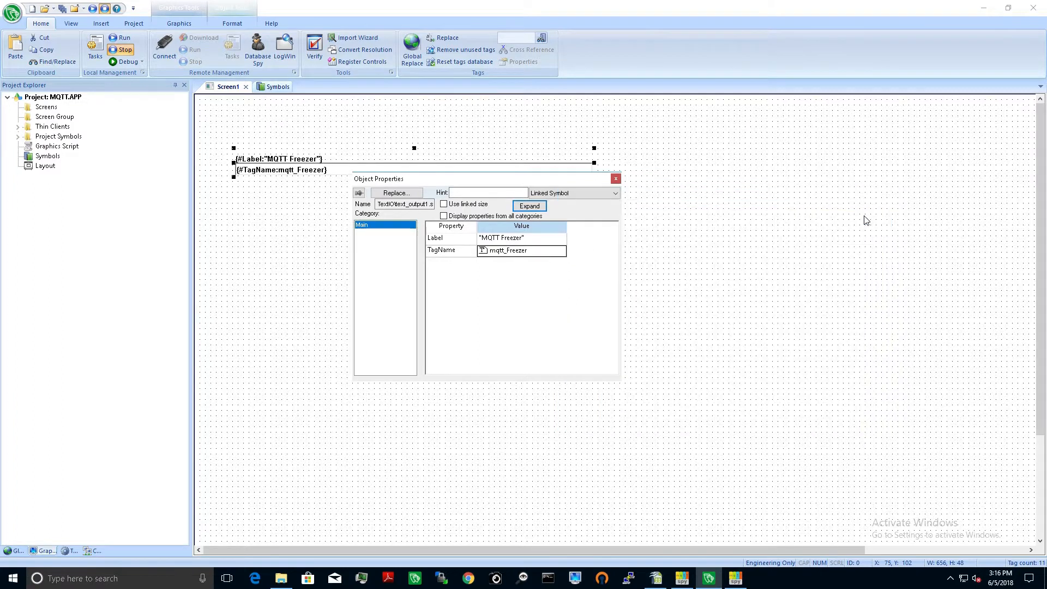
click(616, 179)
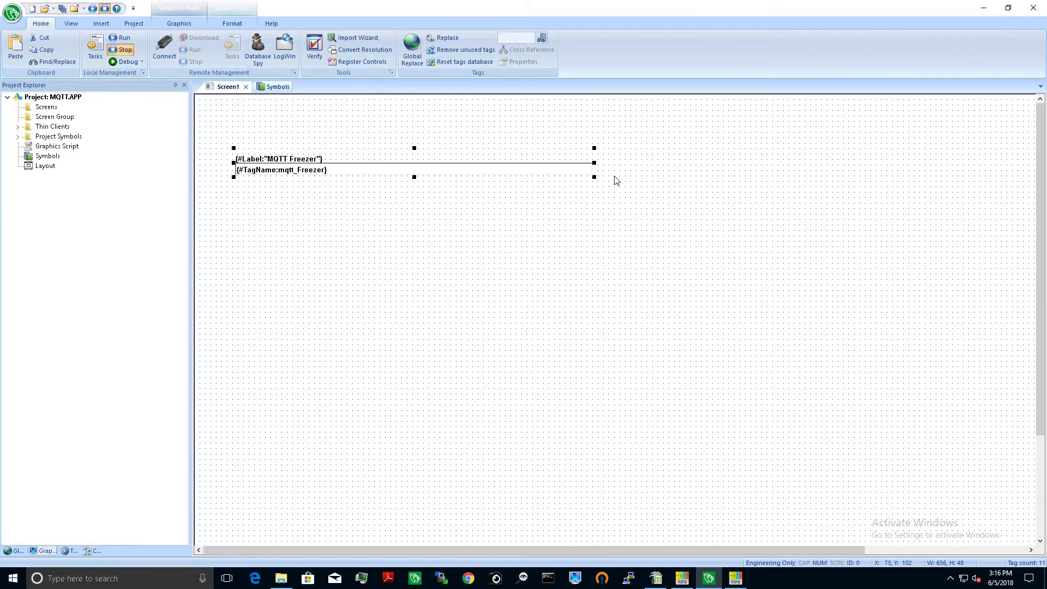
Step: Save the screen as "MQTT Status" in the project's Screen folder
click(327, 292)
click(63, 10)
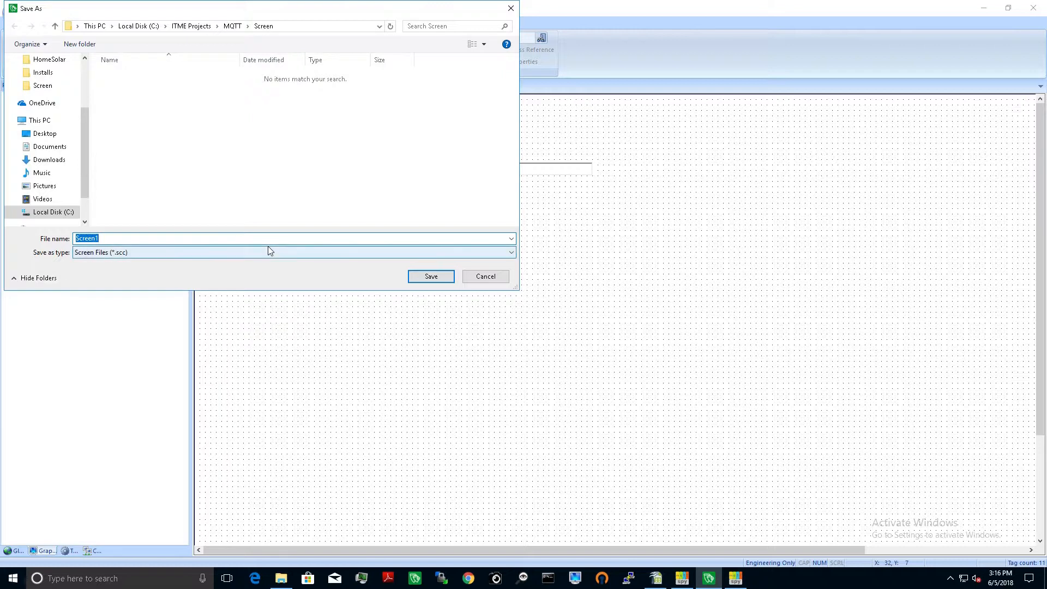
text(M)
text(QTT Status)
click(432, 276)
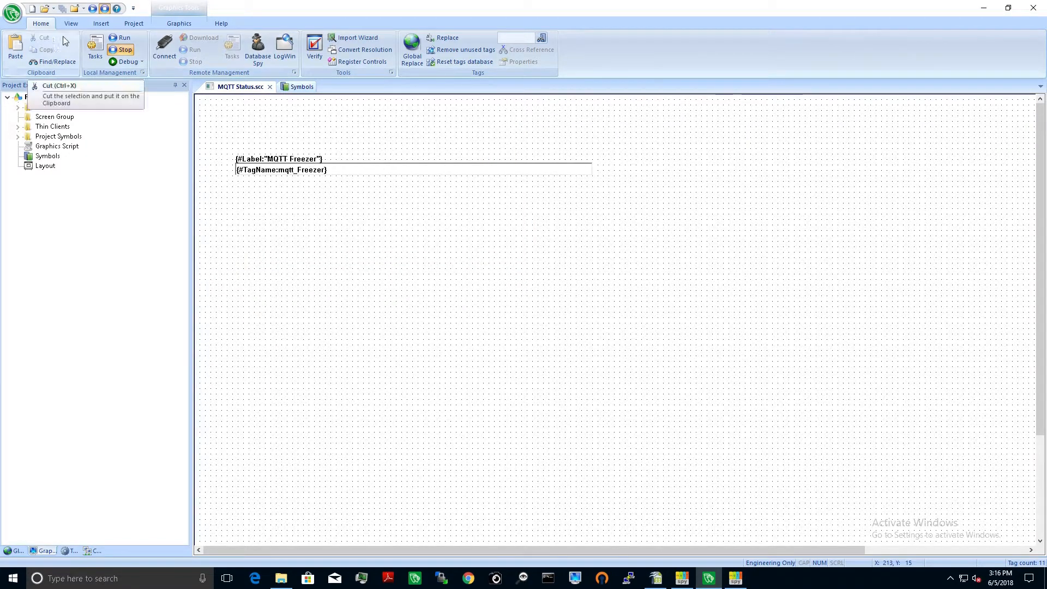
Step: Run the project locally and check the MQTT Freezer field on the runtime screen
click(93, 9)
click(92, 8)
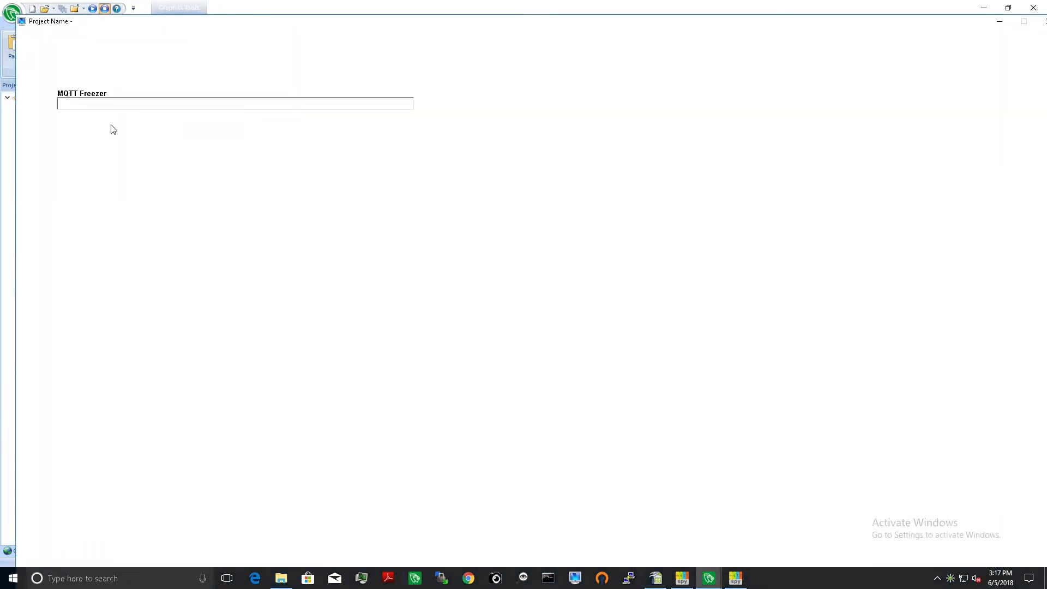
click(108, 106)
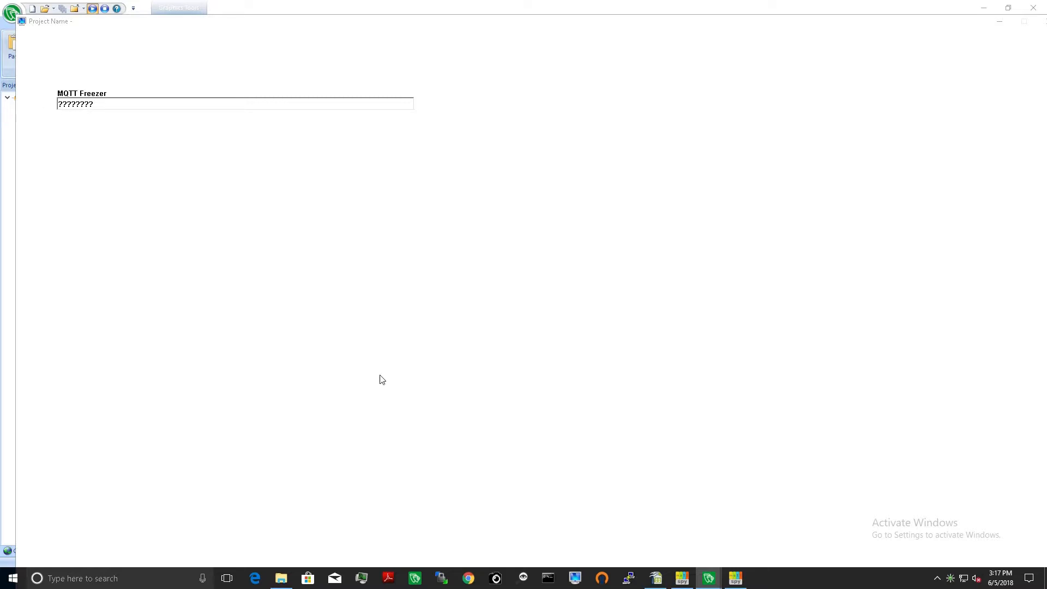
Step: Compare the wemo/Freezer message in mqtt-spy with the MQTT Freezer field in the running project's viewer
click(733, 582)
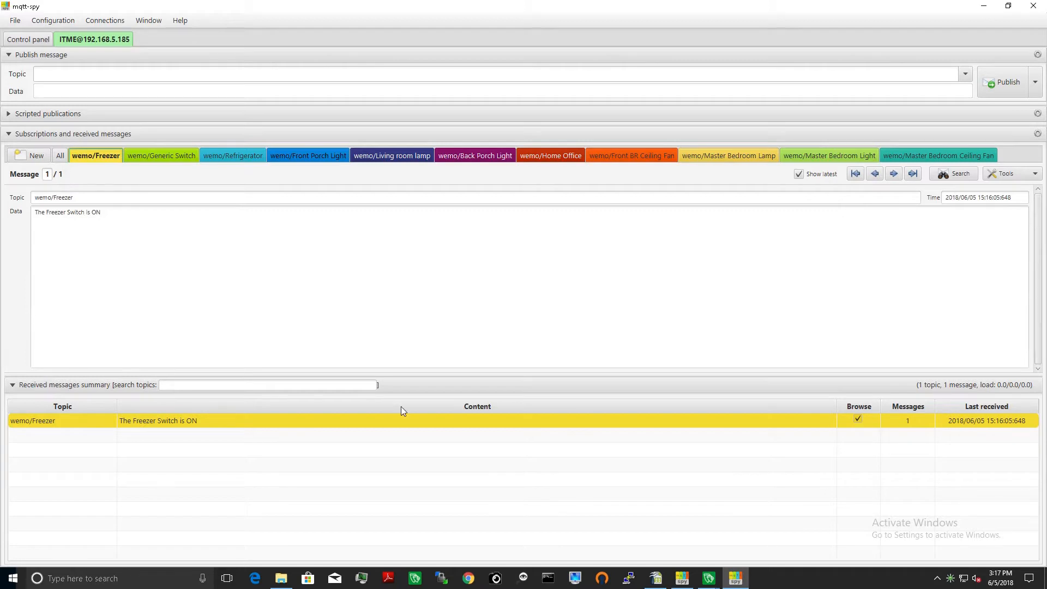
mouse_move(709, 579)
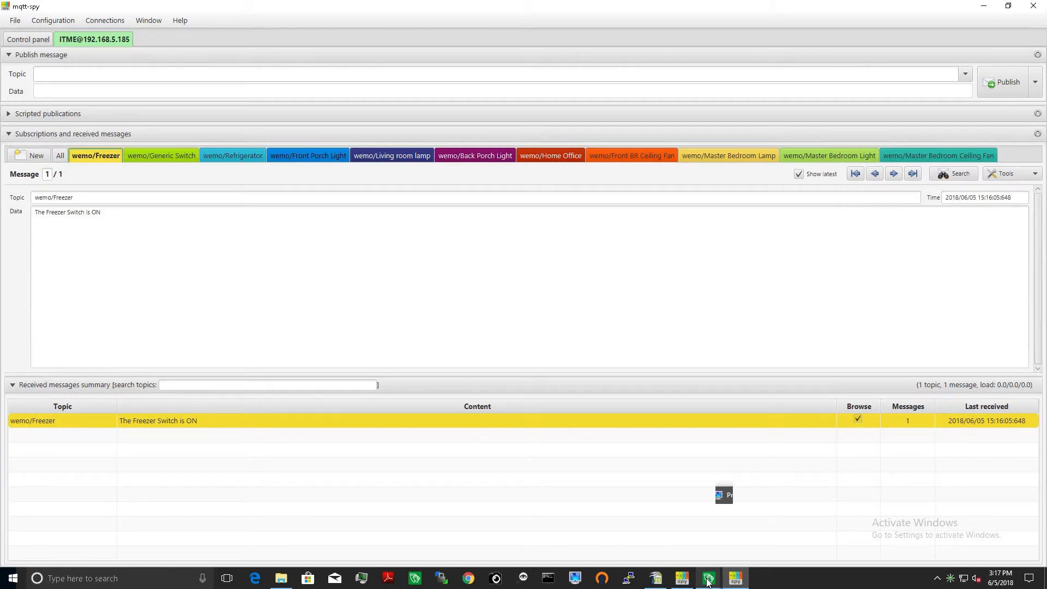
click(729, 536)
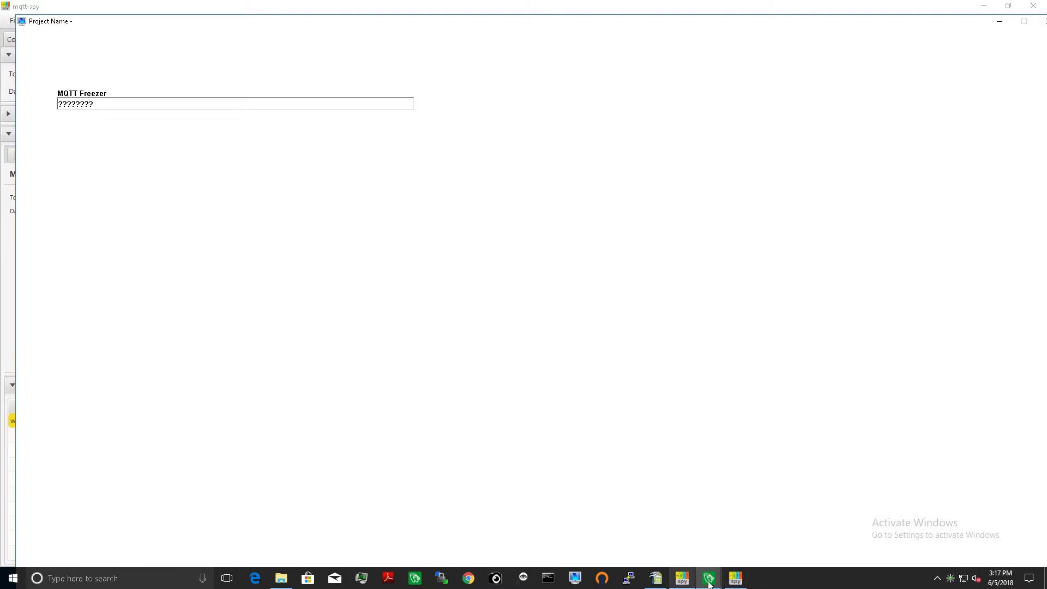
click(735, 578)
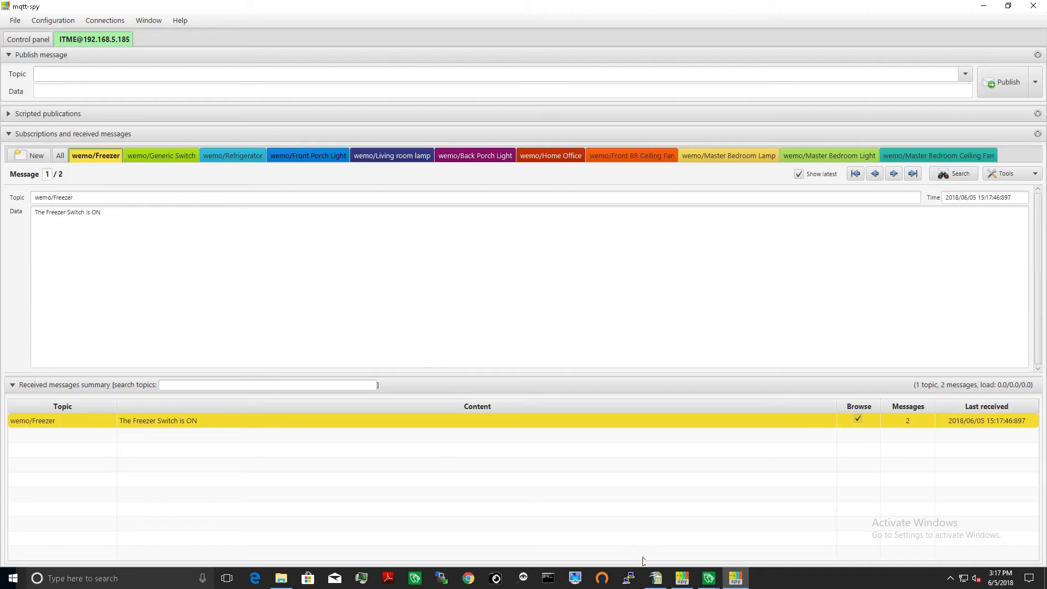
mouse_move(715, 579)
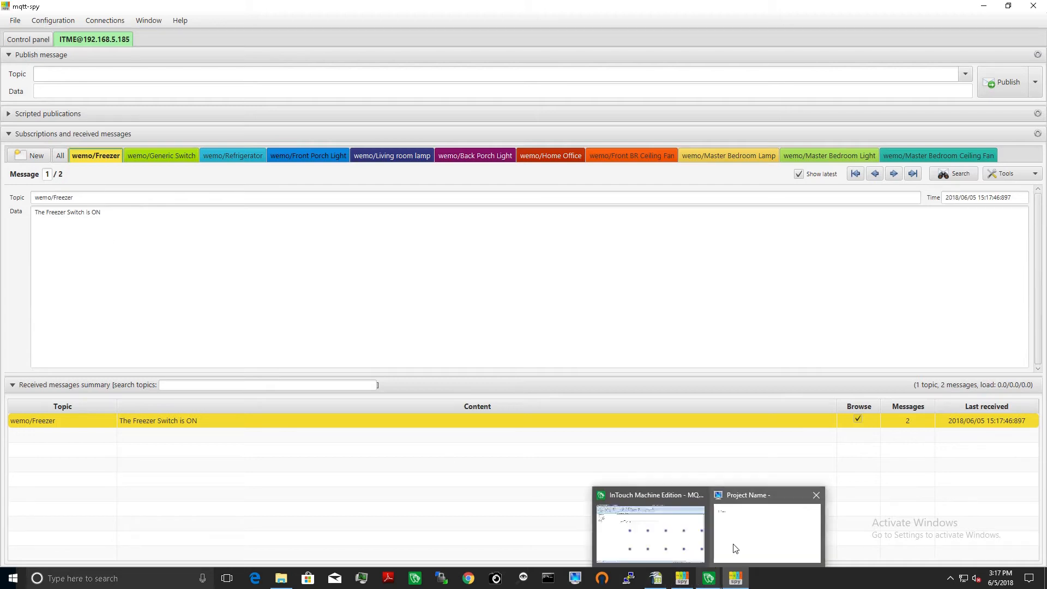
click(736, 547)
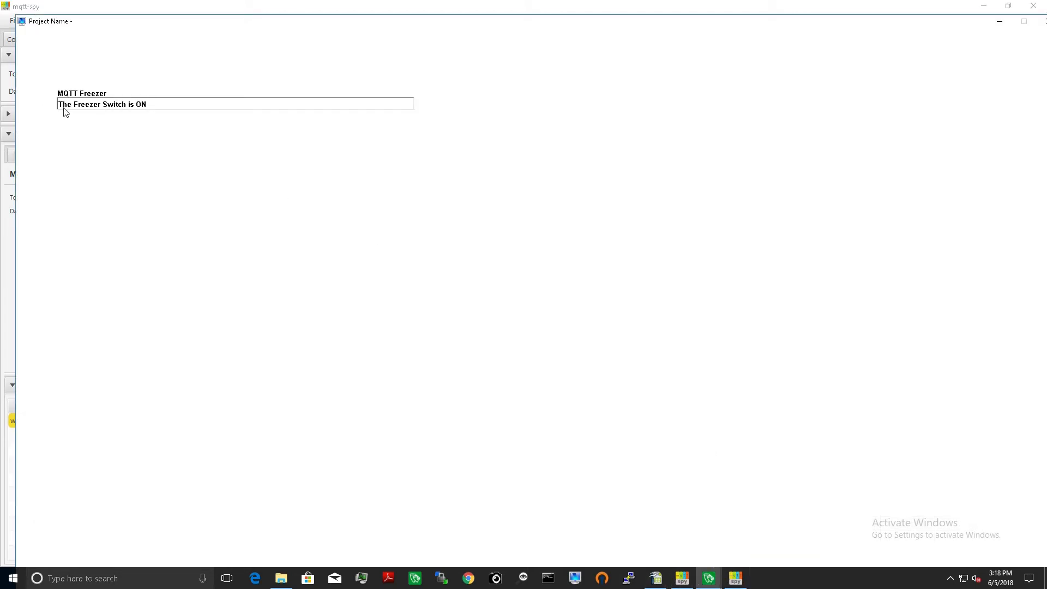